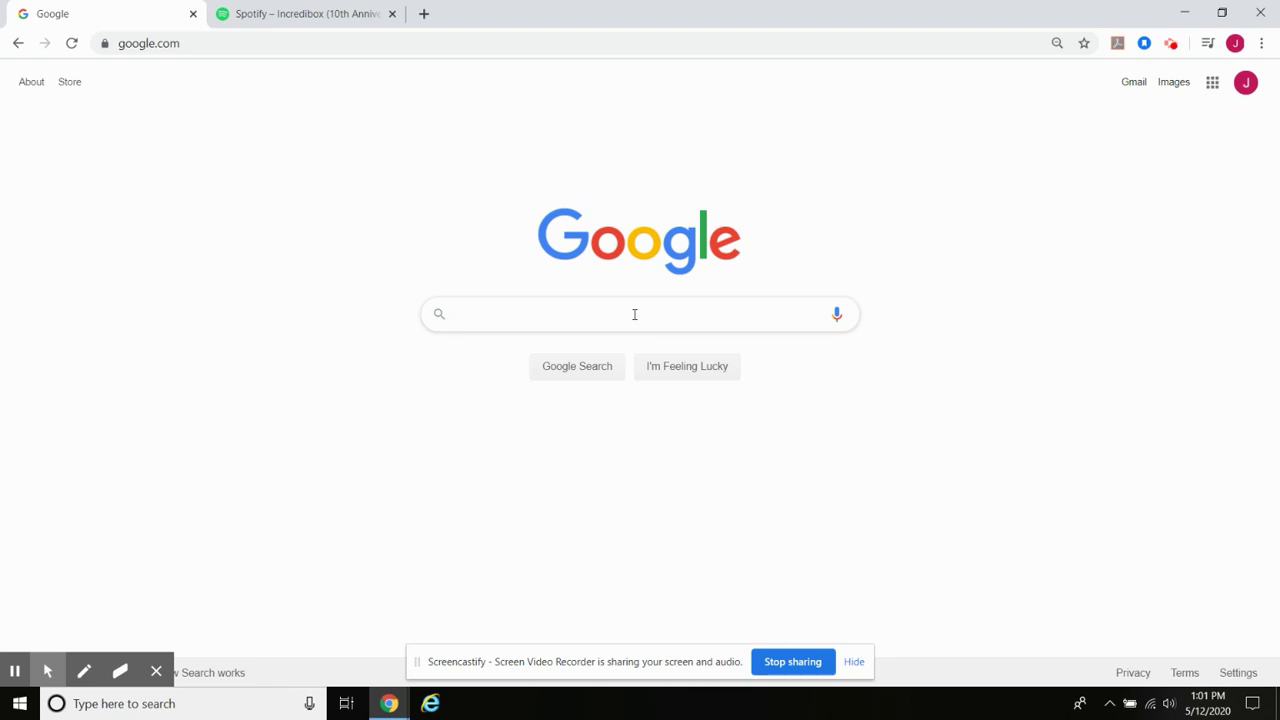
# - Search Google for 'Incredibox' and open the incredibox.com result
pyautogui.write('Incredibox')
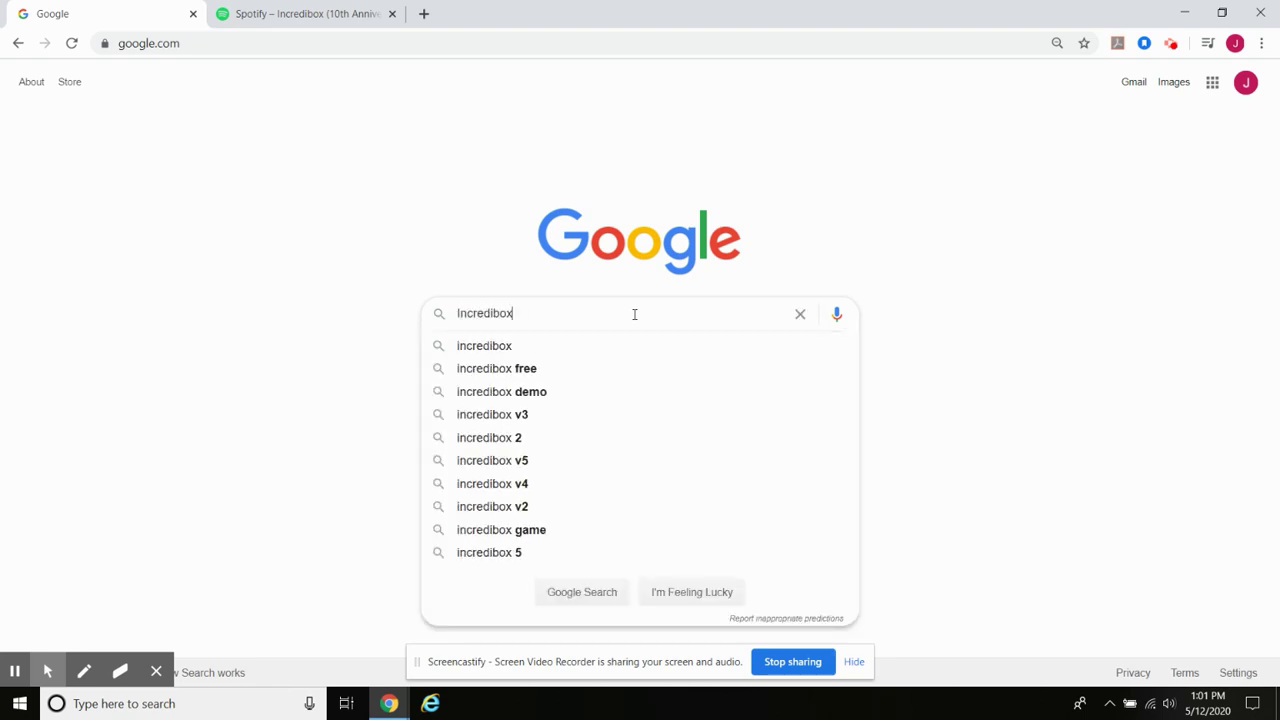
pyautogui.click(672, 341)
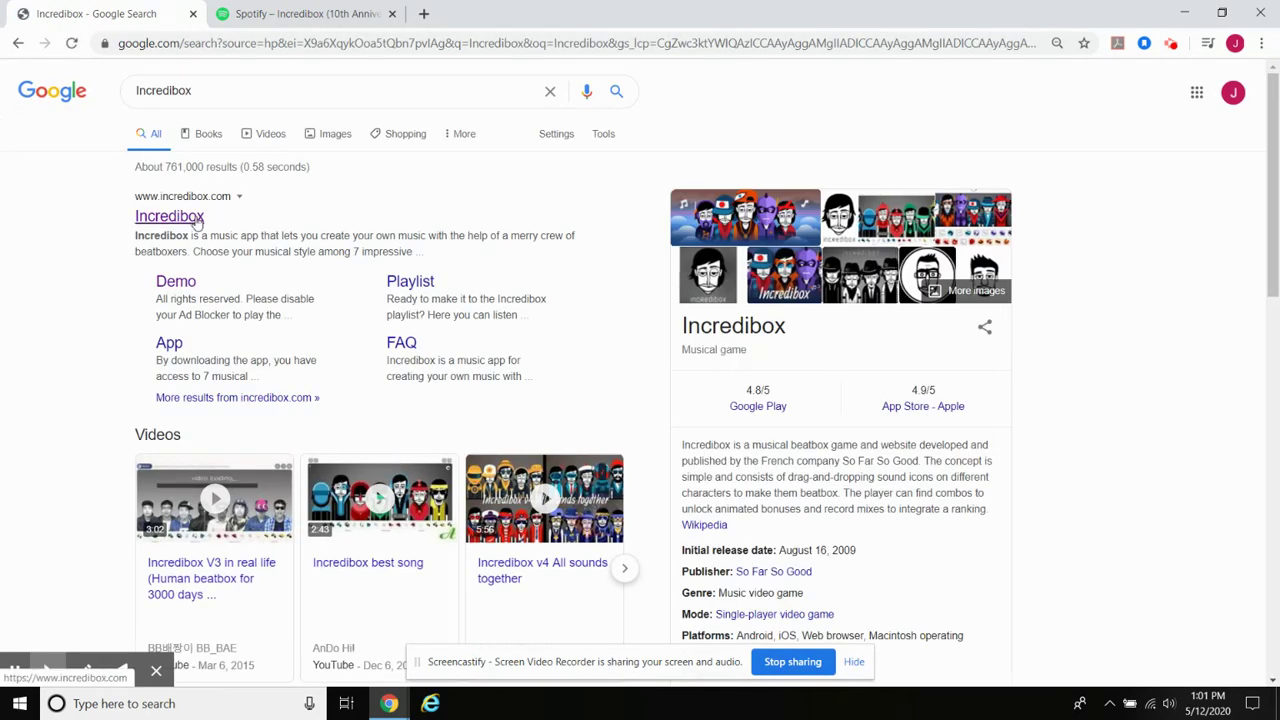
pyautogui.click(197, 219)
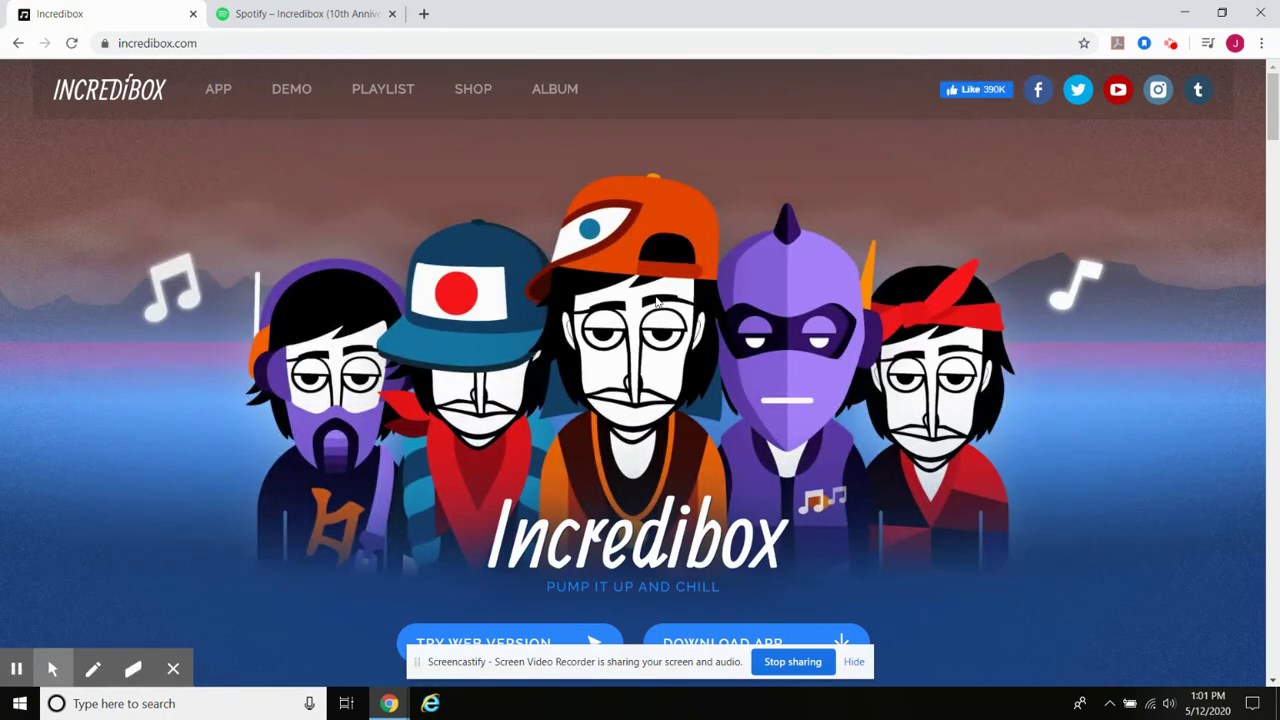
# - Scroll the demo page to the version list and launch the Alpha version
pyautogui.scroll(-1, 745, 340)
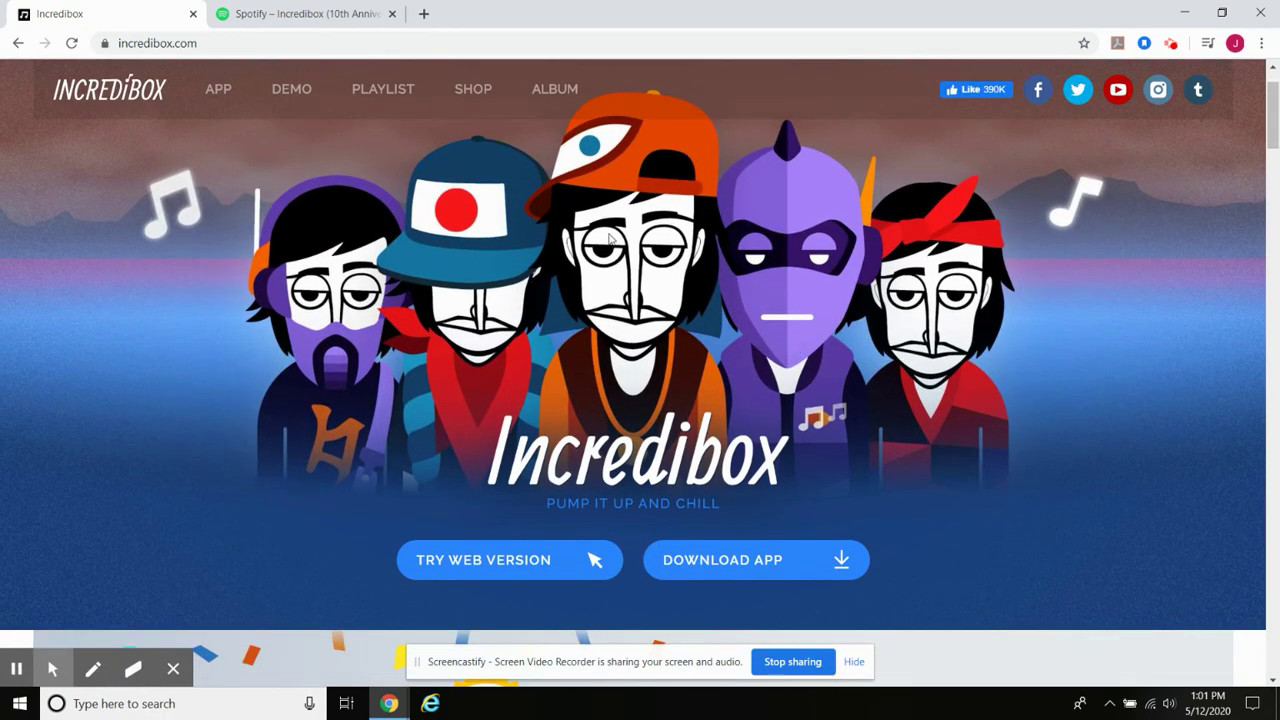
pyautogui.scroll(-2, 700, 370)
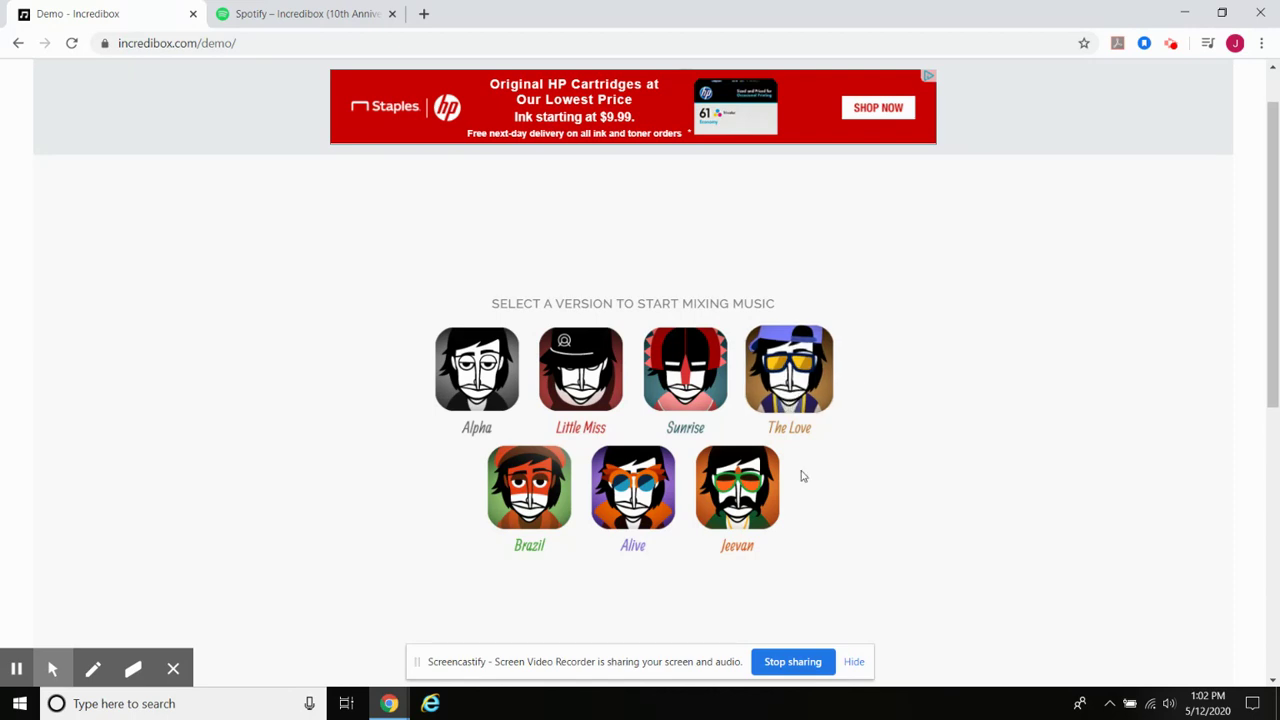
pyautogui.scroll(-1, 826, 501)
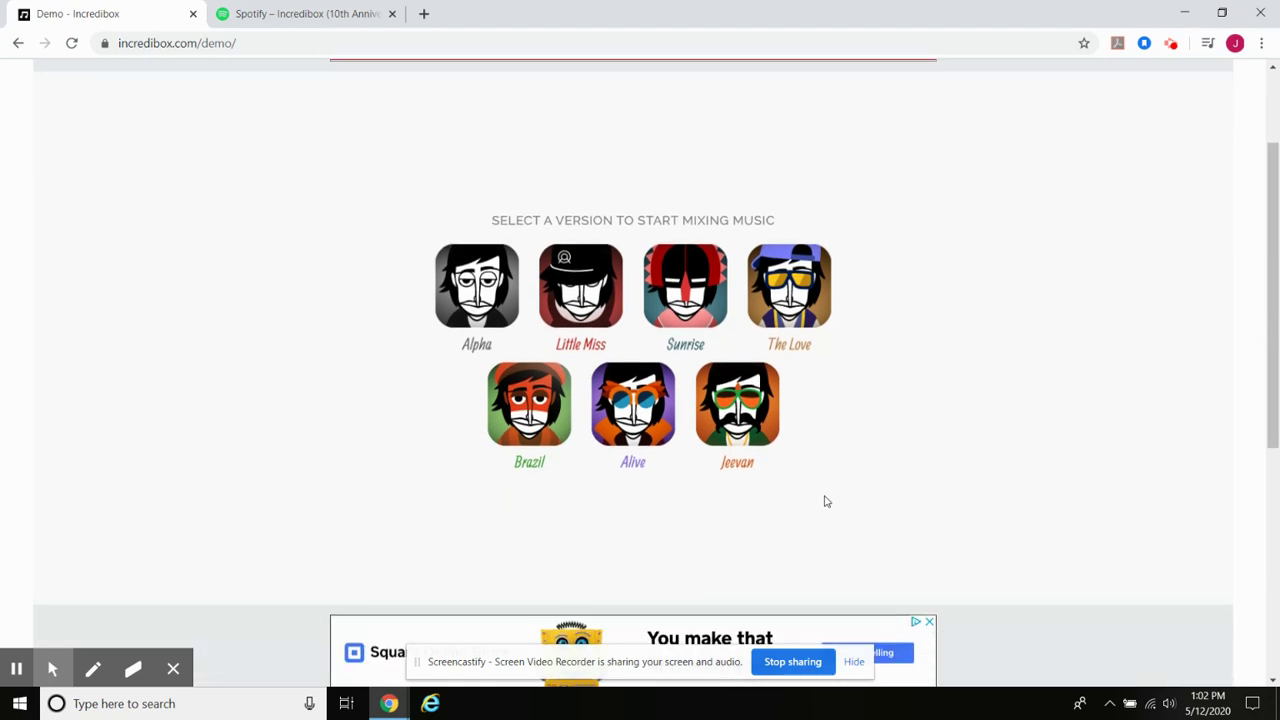
pyautogui.scroll(1, 845, 490)
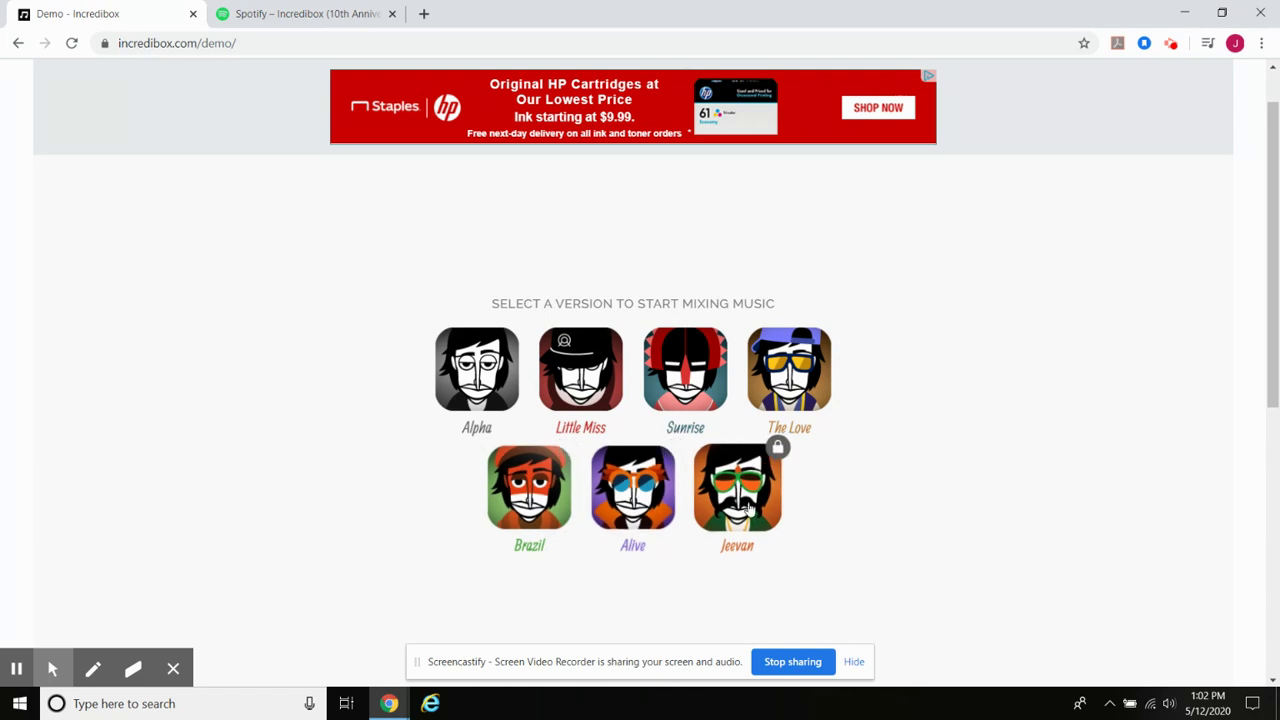
pyautogui.click(485, 383)
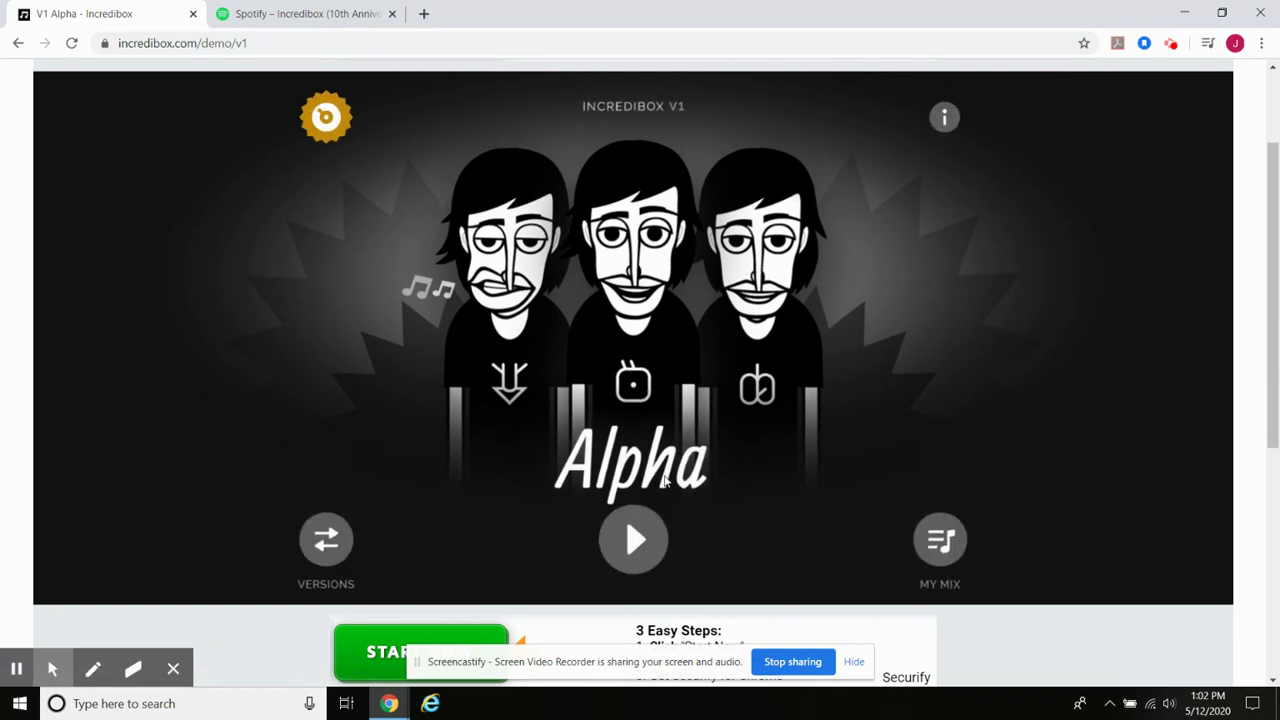
# - Bring the V1 Alpha intro into view and press play to reach the mixing stage
pyautogui.scroll(2, 936, 394)
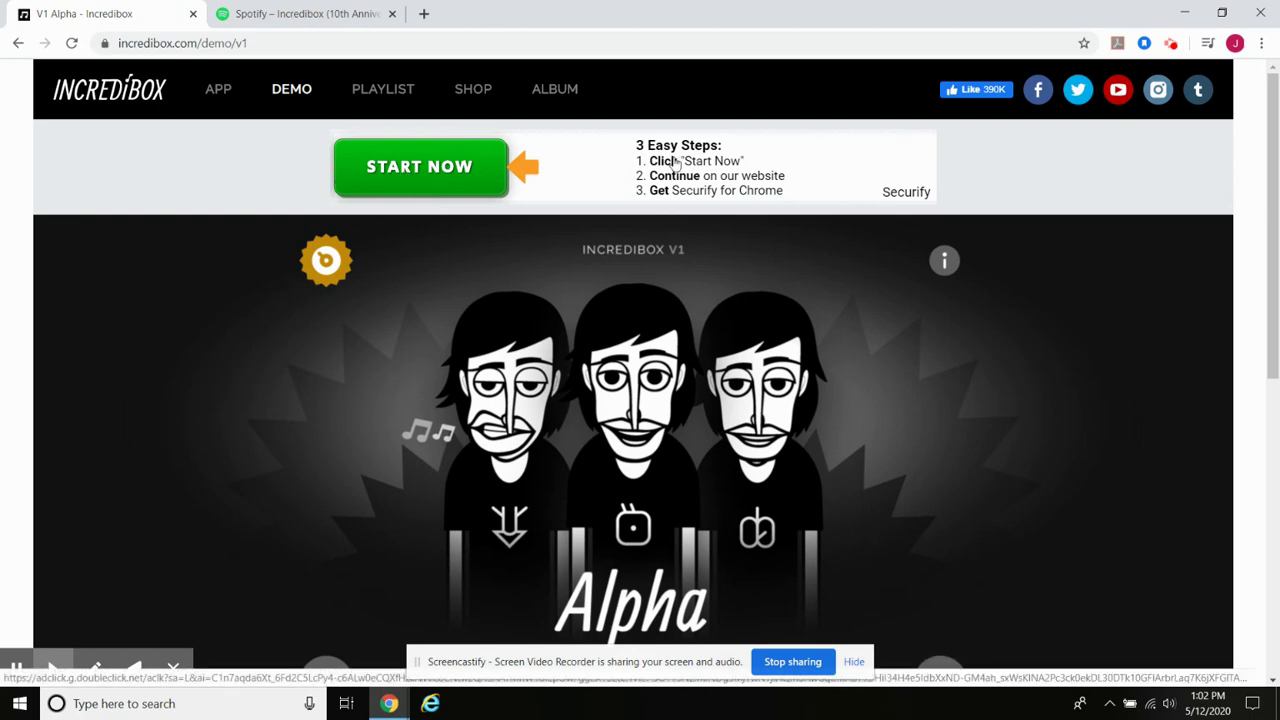
pyautogui.scroll(-3, 590, 428)
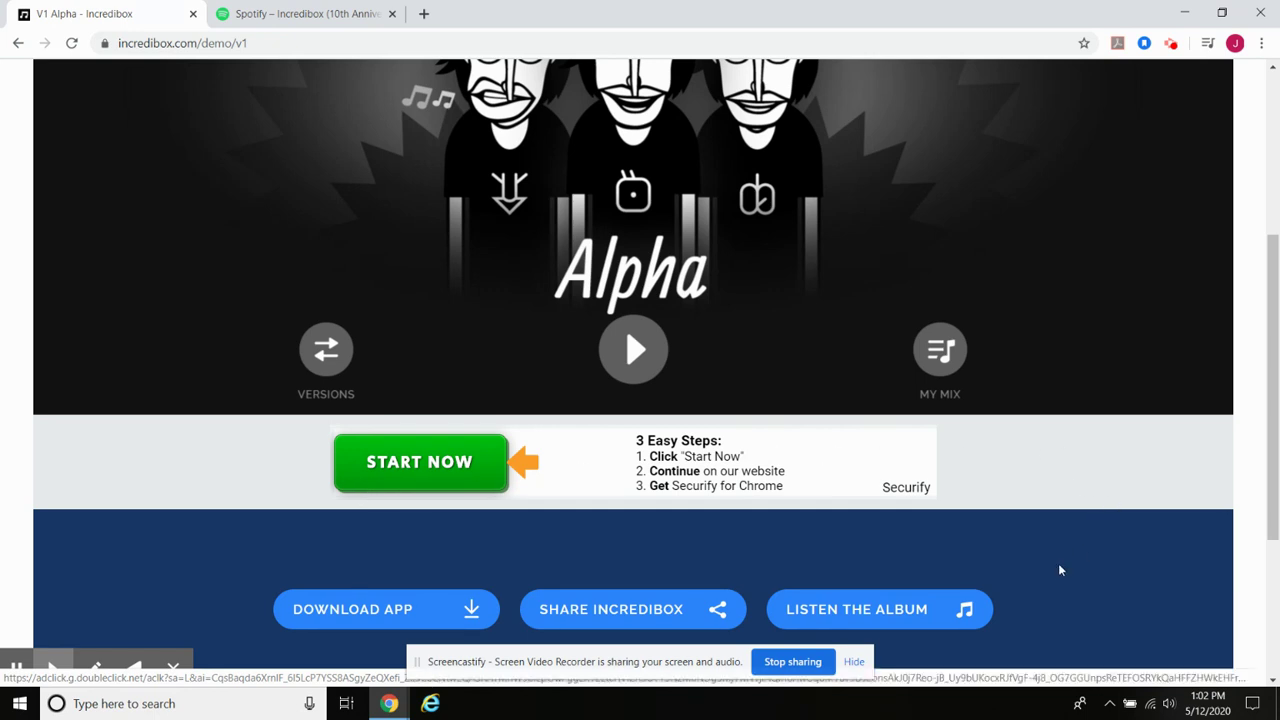
pyautogui.scroll(1, 1060, 570)
pyautogui.scroll(-1, 1061, 576)
pyautogui.scroll(2, 994, 466)
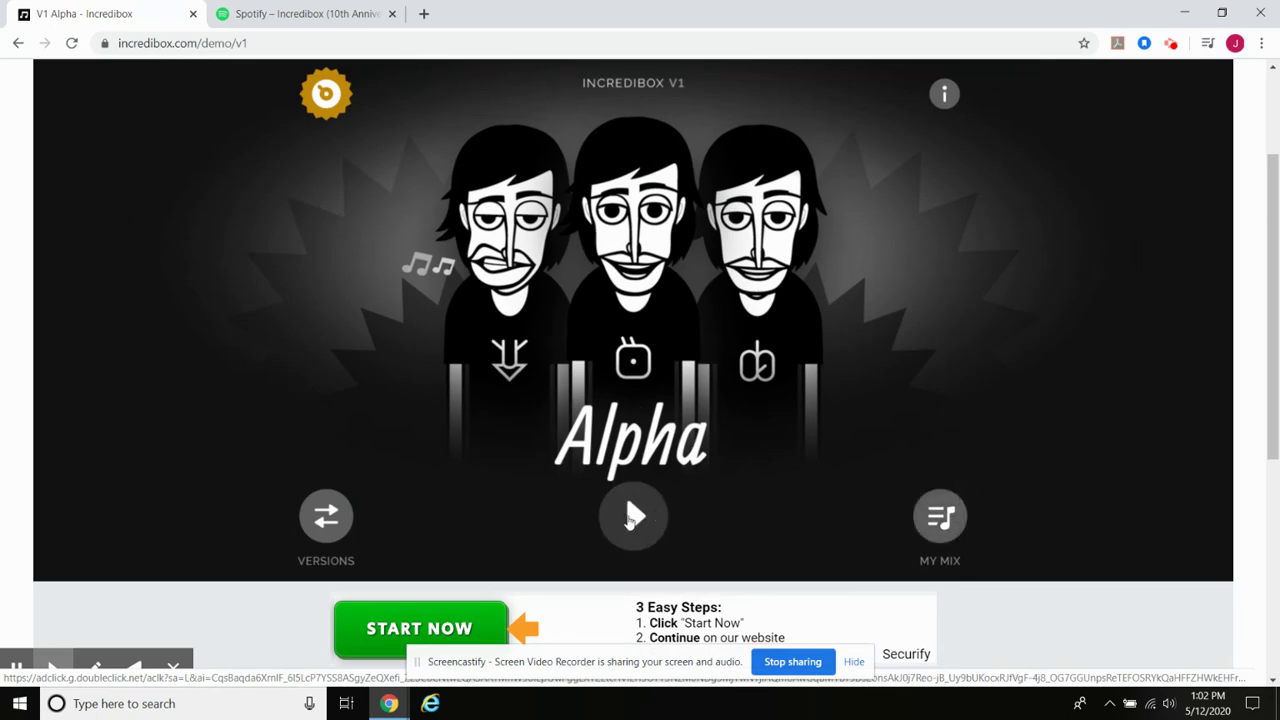
pyautogui.click(631, 515)
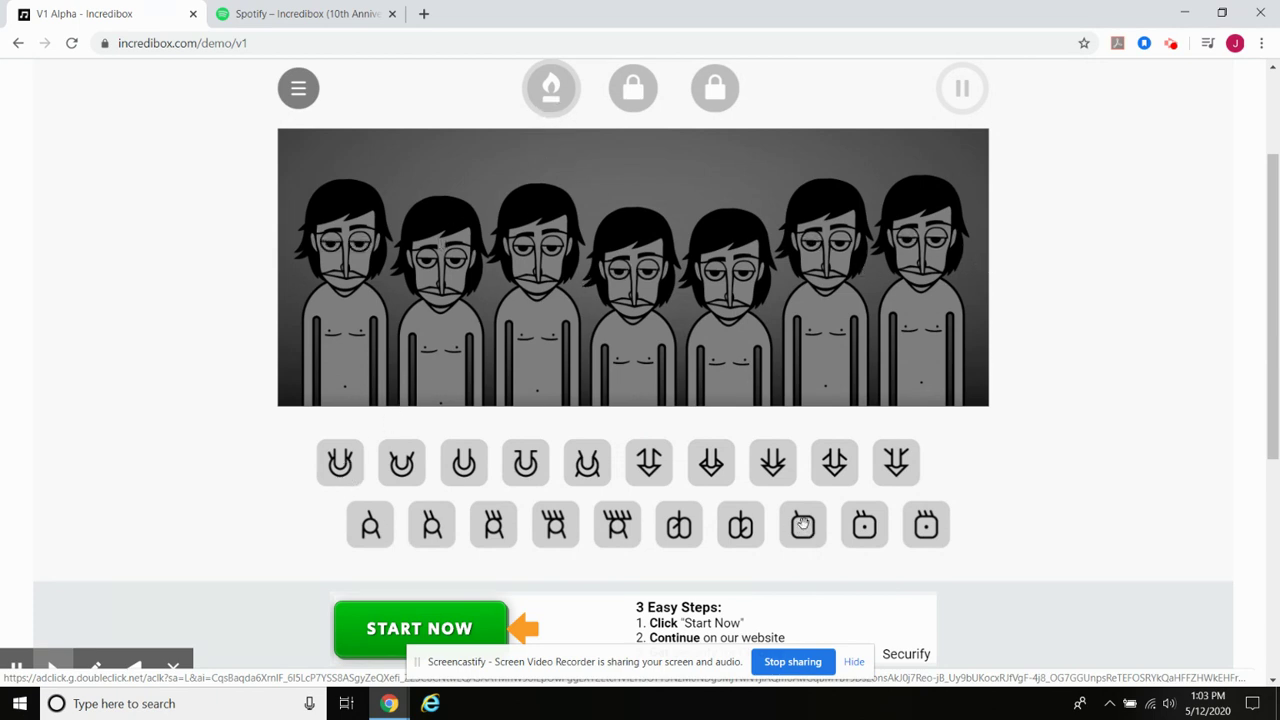
# - Drag the striped-shirt sound icon onto the first beatboxer
pyautogui.moveTo(628, 538); pyautogui.dragTo(347, 306)
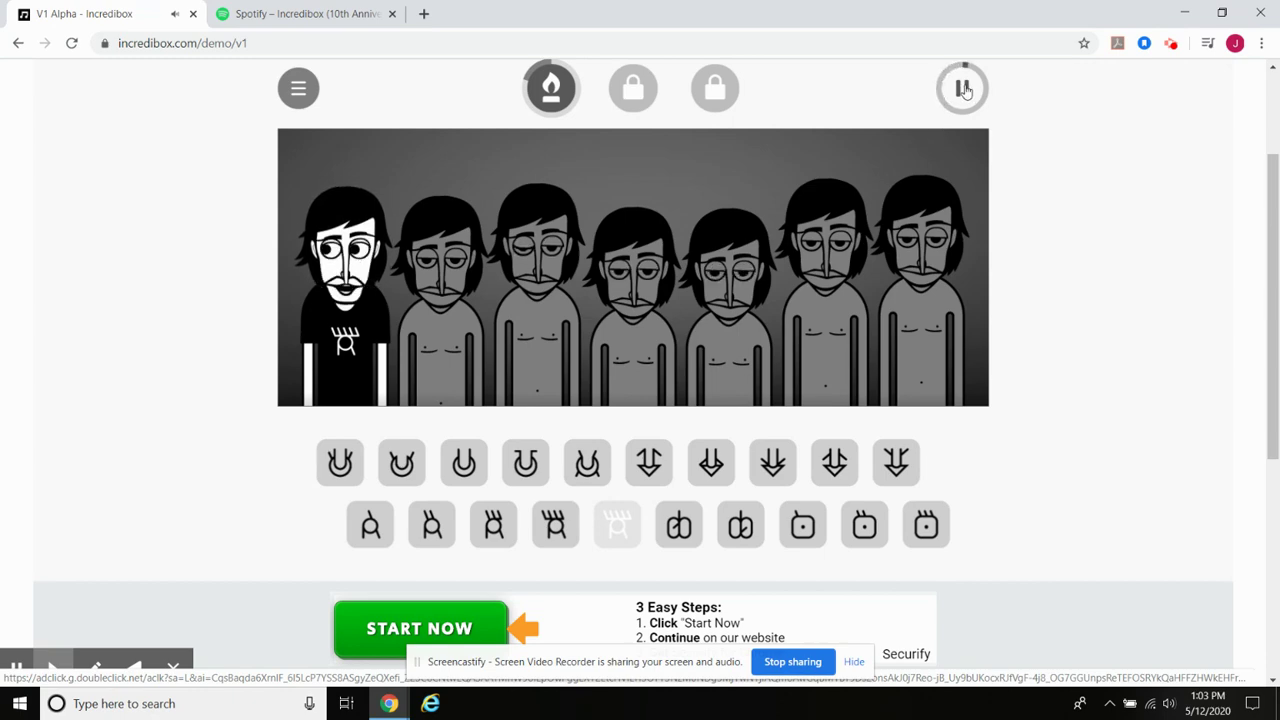
# - Pause and resume the mix, then switch on AUTO from the mix options
pyautogui.click(963, 93)
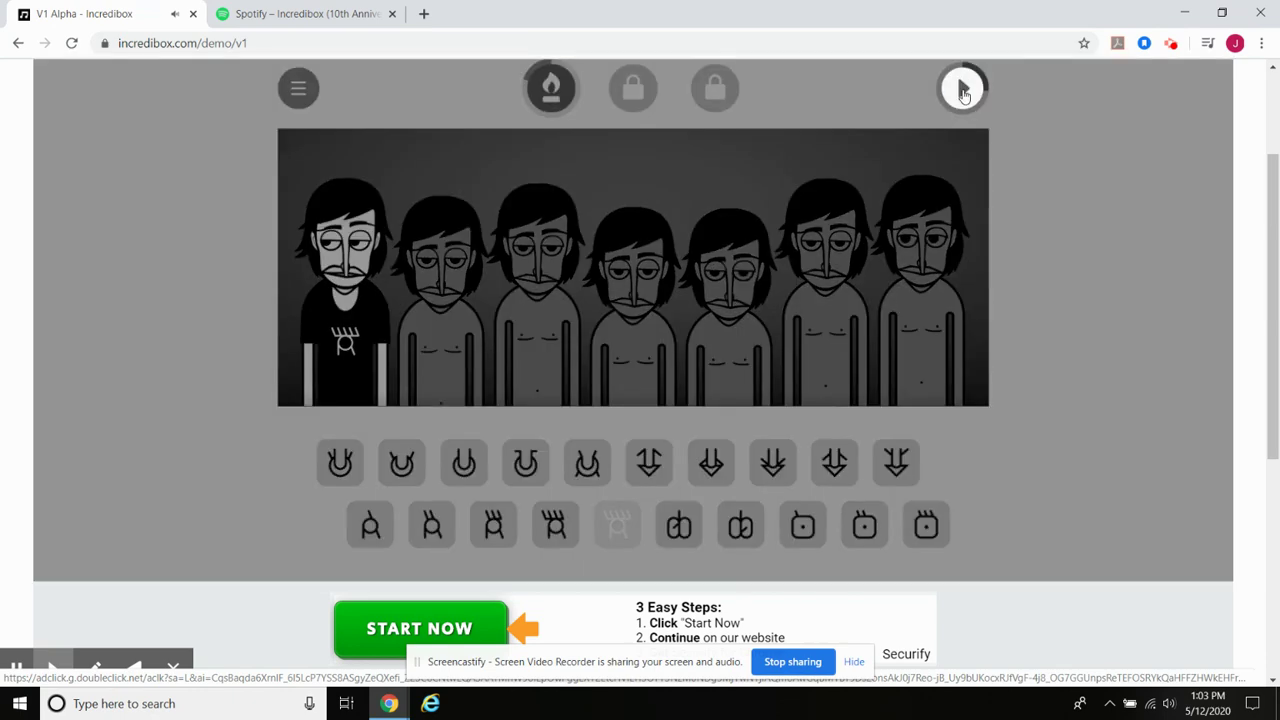
pyautogui.click(963, 93)
pyautogui.click(300, 92)
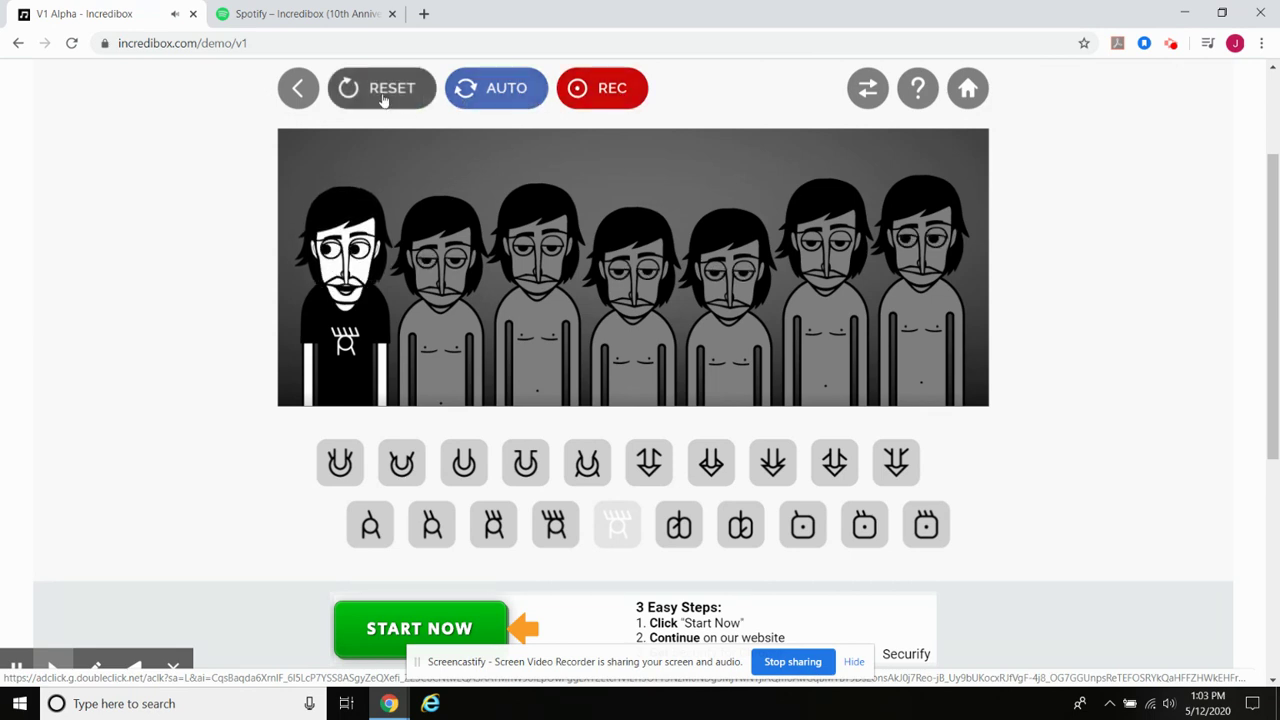
pyautogui.click(502, 98)
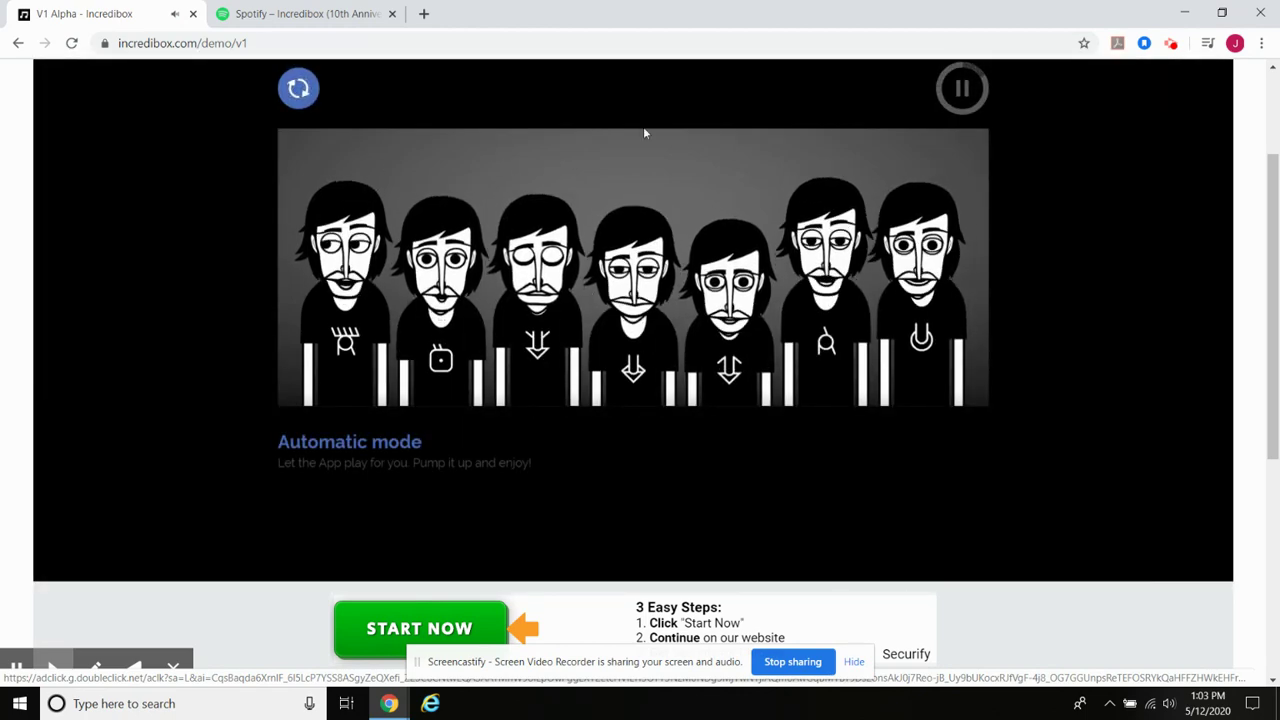
# - Pause the automatic playback, leave Automatic mode, and pause the seven-voice mix
pyautogui.click(963, 93)
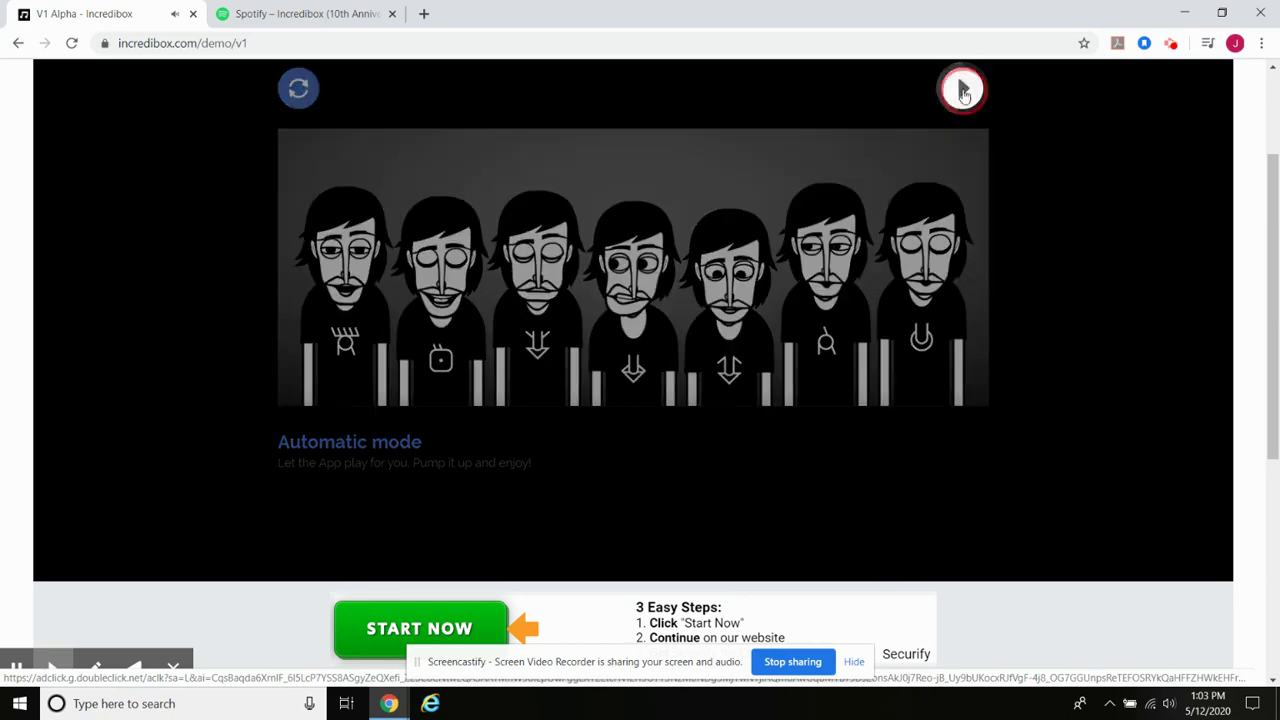
pyautogui.click(303, 88)
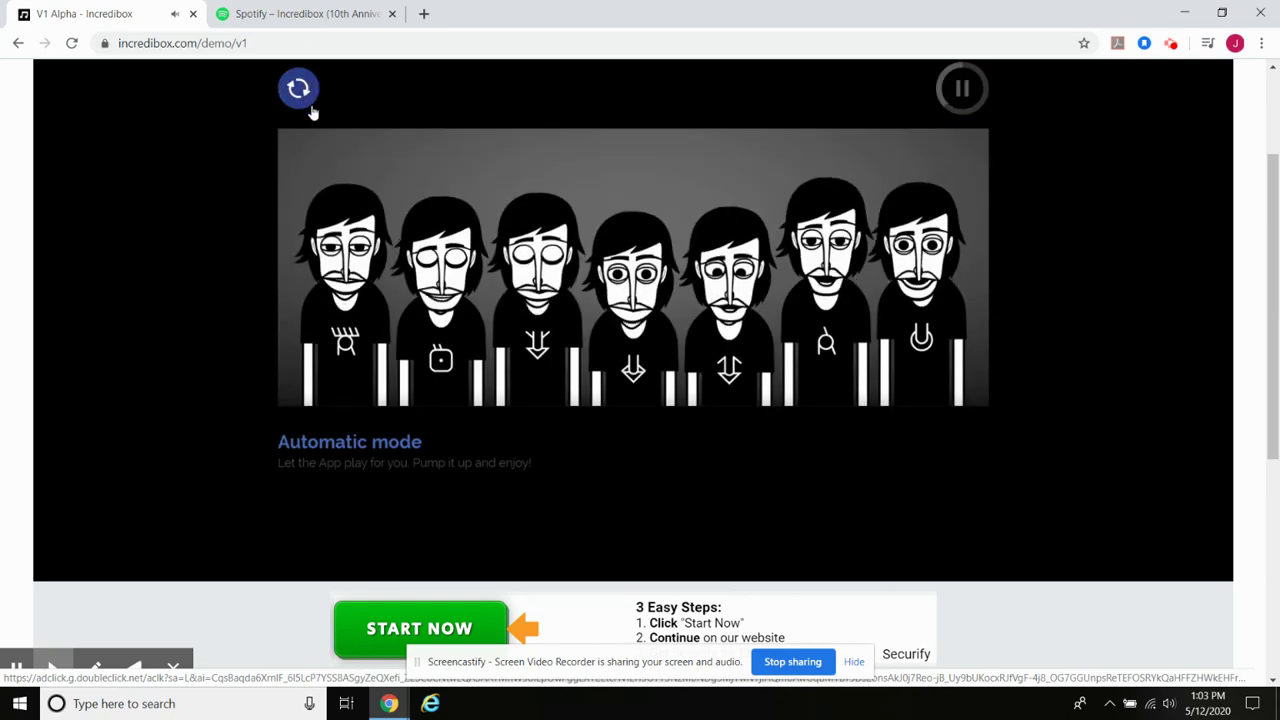
pyautogui.click(302, 95)
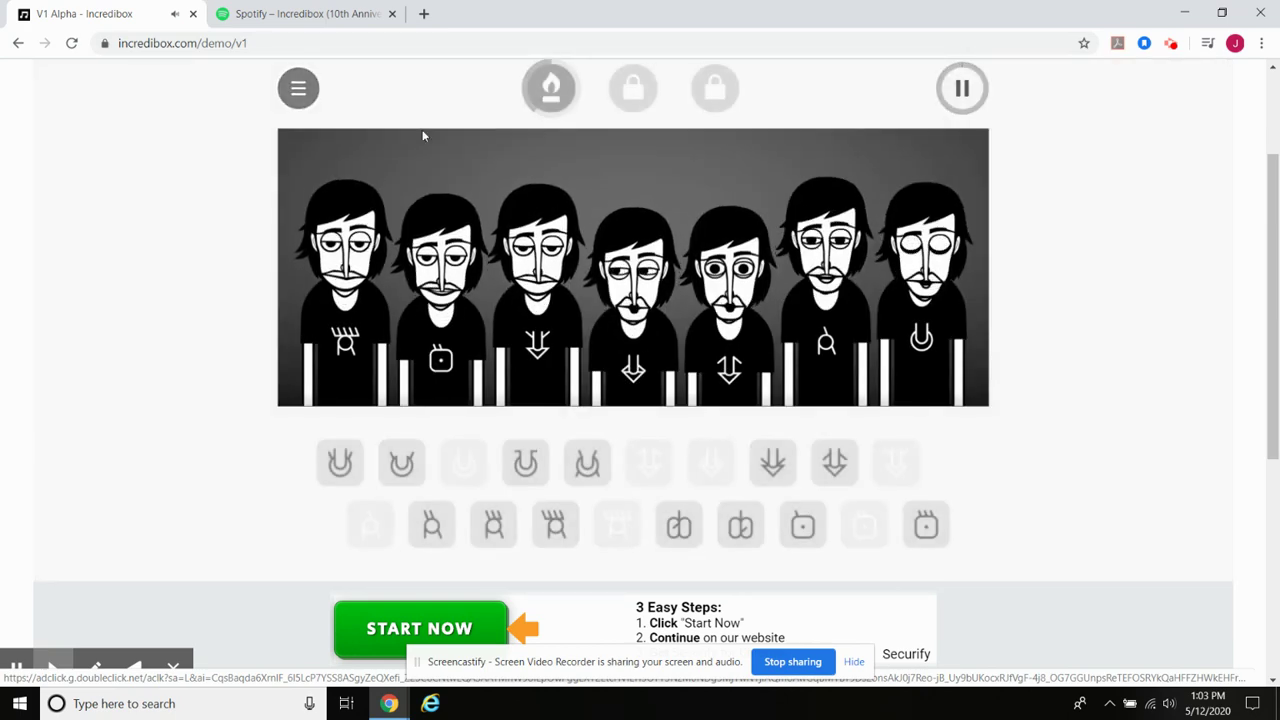
pyautogui.scroll(1, 829, 191)
pyautogui.click(962, 174)
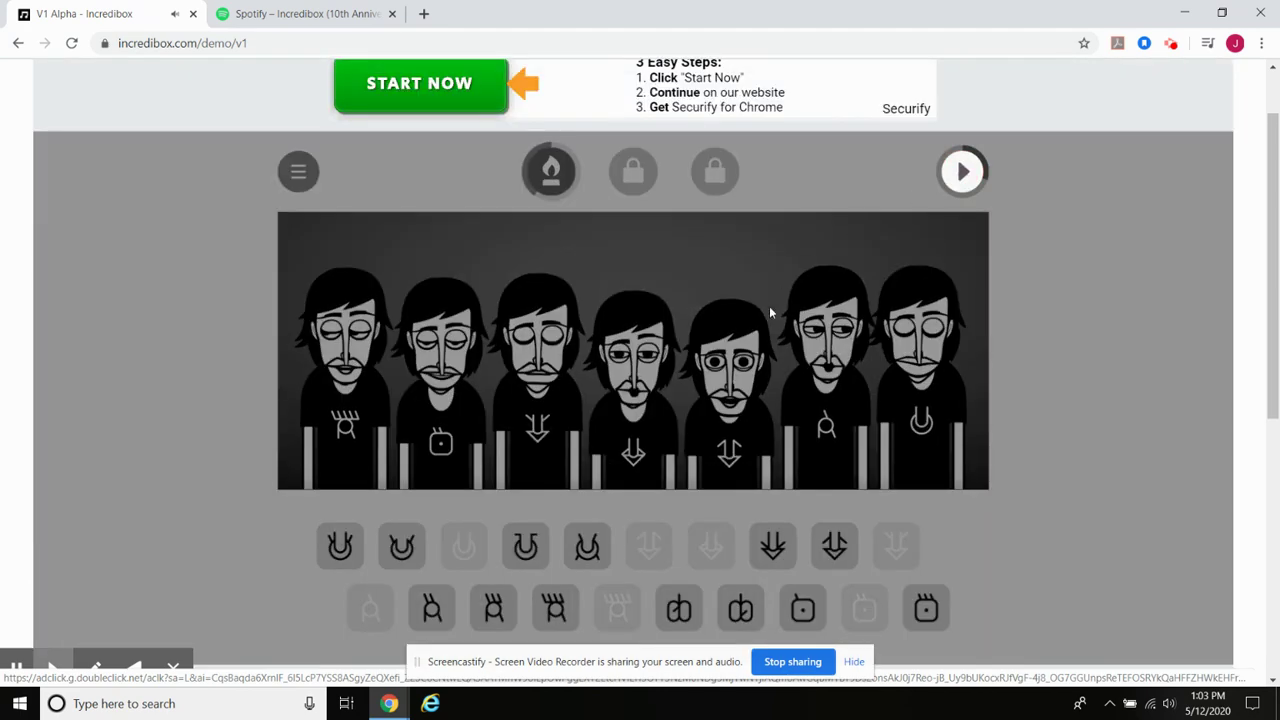
pyautogui.scroll(-1, 777, 243)
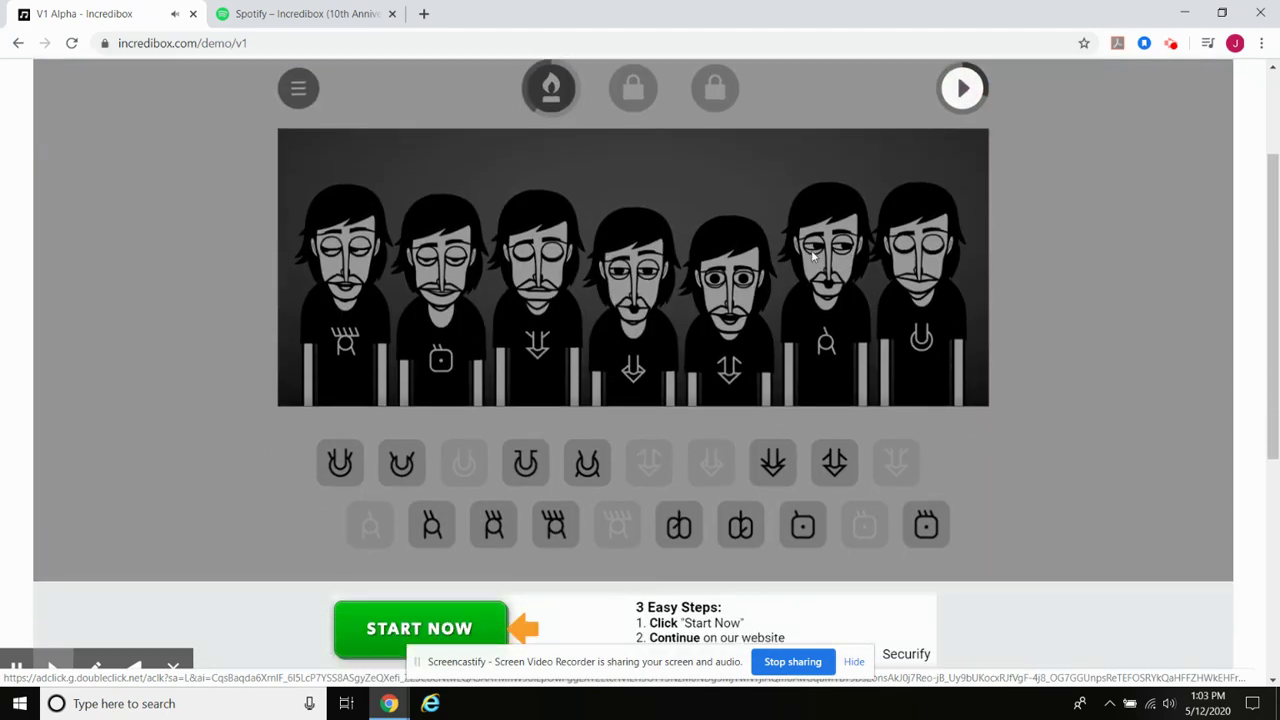
# - RESET the mix, then drag new sound icons onto all seven beatboxers in turn
pyautogui.click(300, 89)
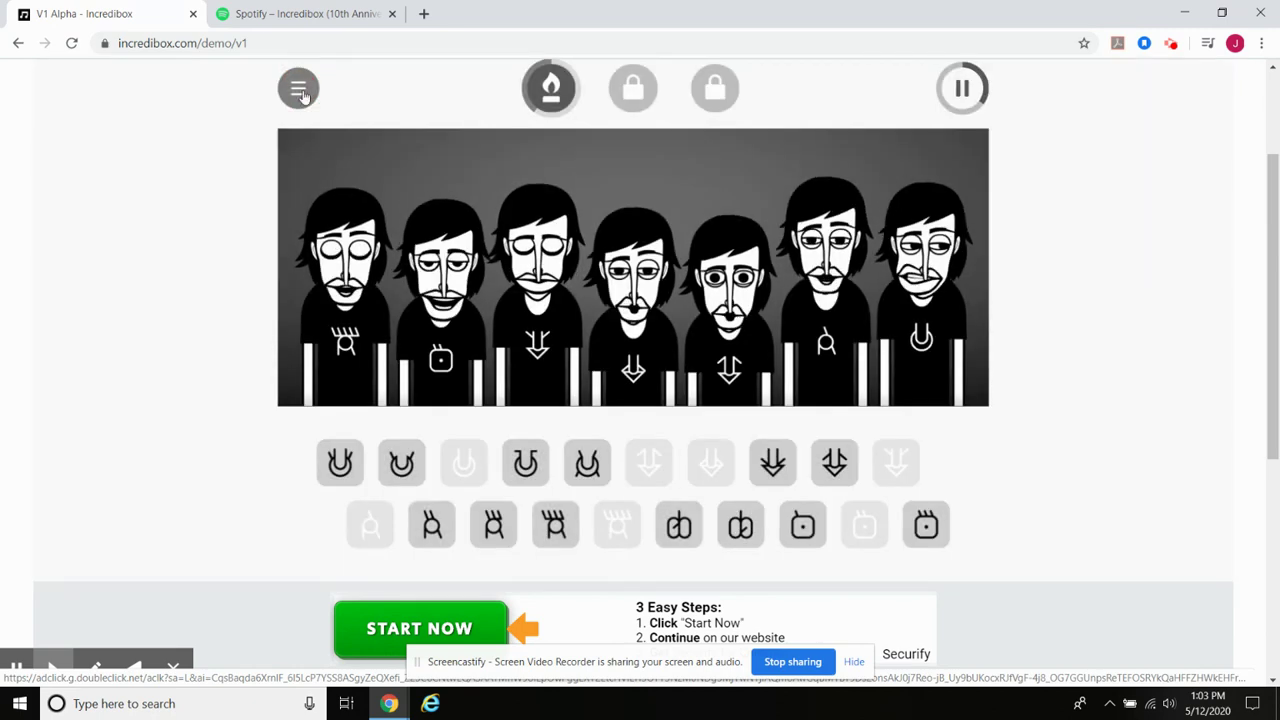
pyautogui.click(390, 100)
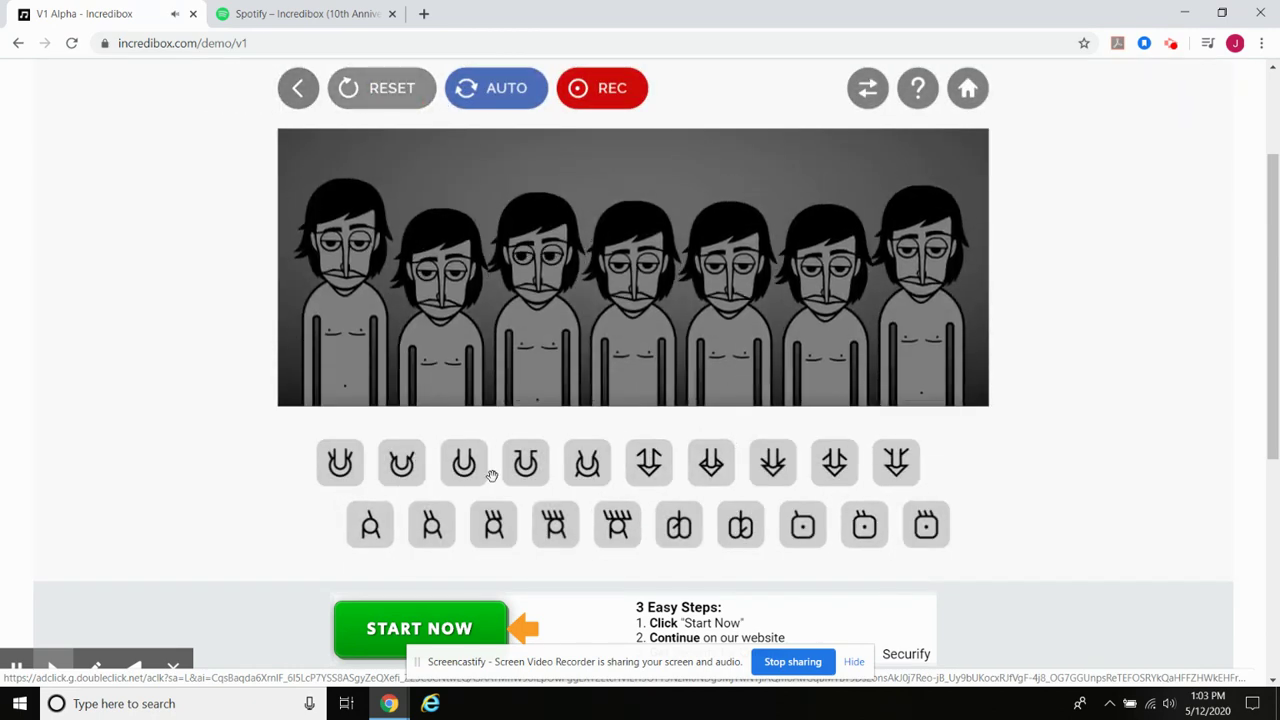
pyautogui.moveTo(340, 460); pyautogui.dragTo(343, 334)
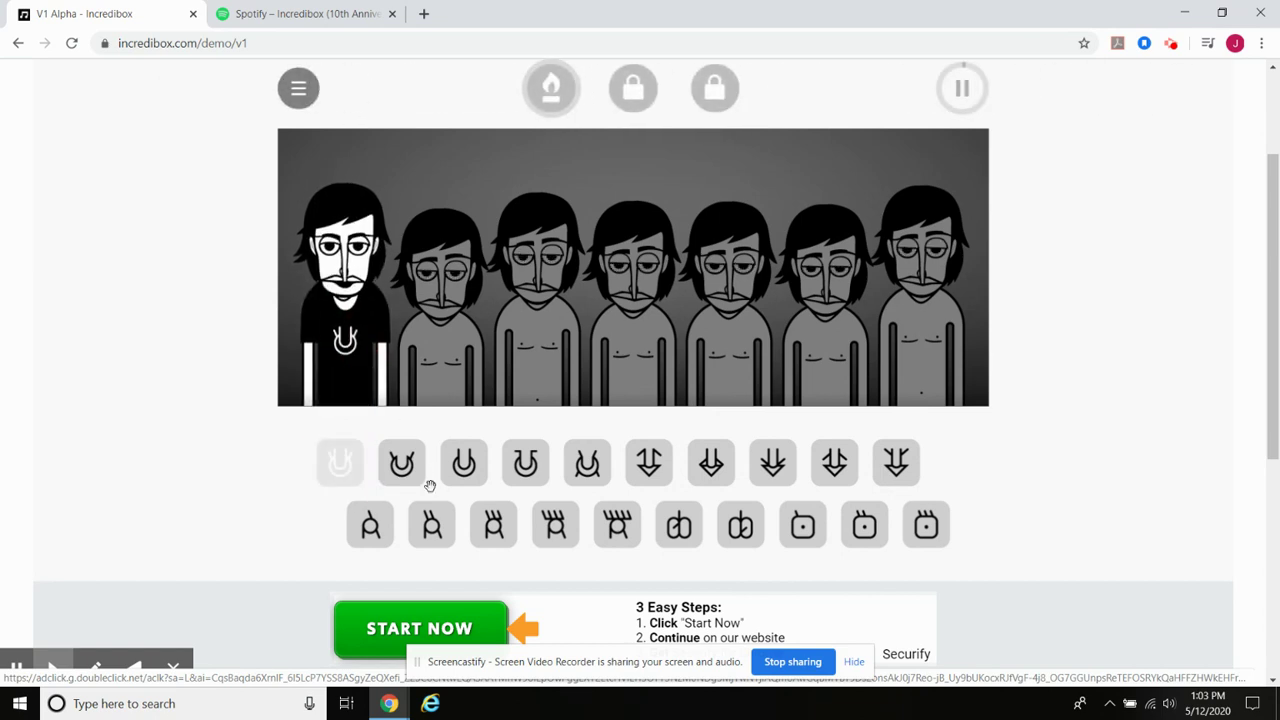
pyautogui.moveTo(480, 476); pyautogui.dragTo(440, 330)
pyautogui.moveTo(617, 525)
pyautogui.mouseDown()
pyautogui.moveTo(560, 420)
pyautogui.moveTo(540, 320)
pyautogui.mouseUp()
pyautogui.moveTo(679, 525); pyautogui.dragTo(635, 330)
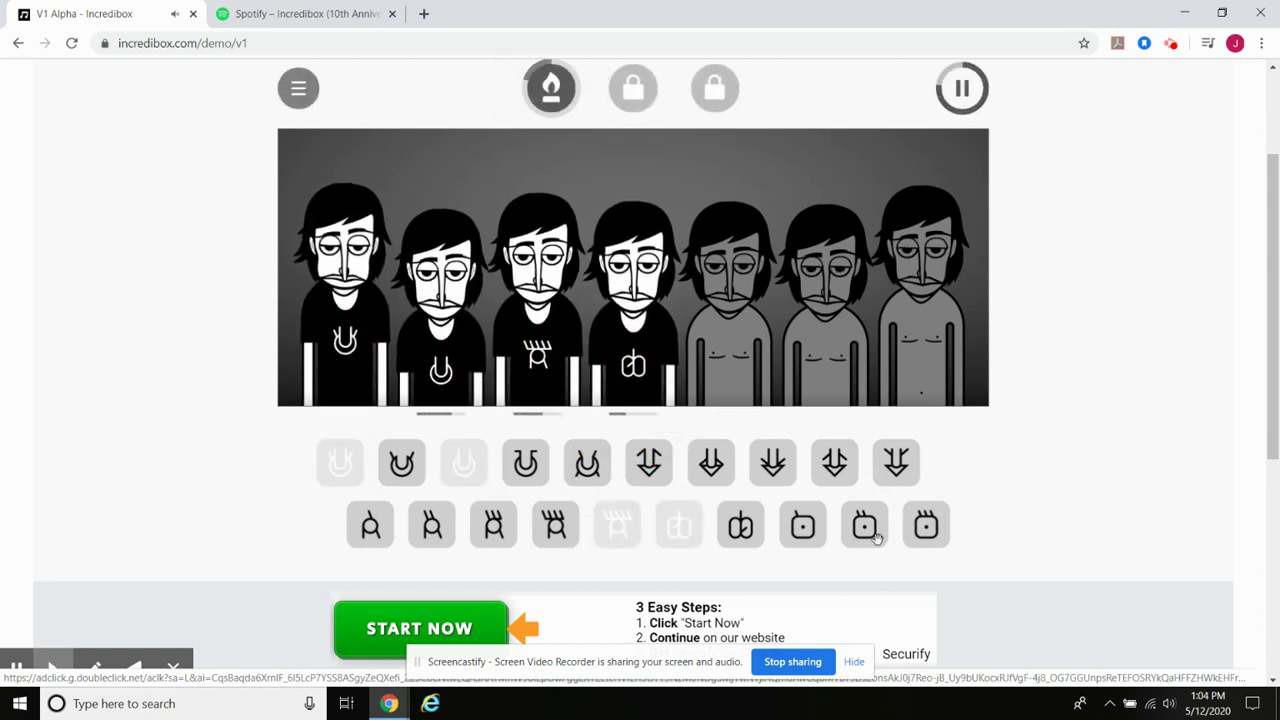
pyautogui.moveTo(864, 525); pyautogui.dragTo(755, 355)
pyautogui.moveTo(840, 462); pyautogui.dragTo(822, 340)
pyautogui.moveTo(432, 525)
pyautogui.mouseDown()
pyautogui.moveTo(729, 423)
pyautogui.moveTo(903, 330)
pyautogui.mouseUp()
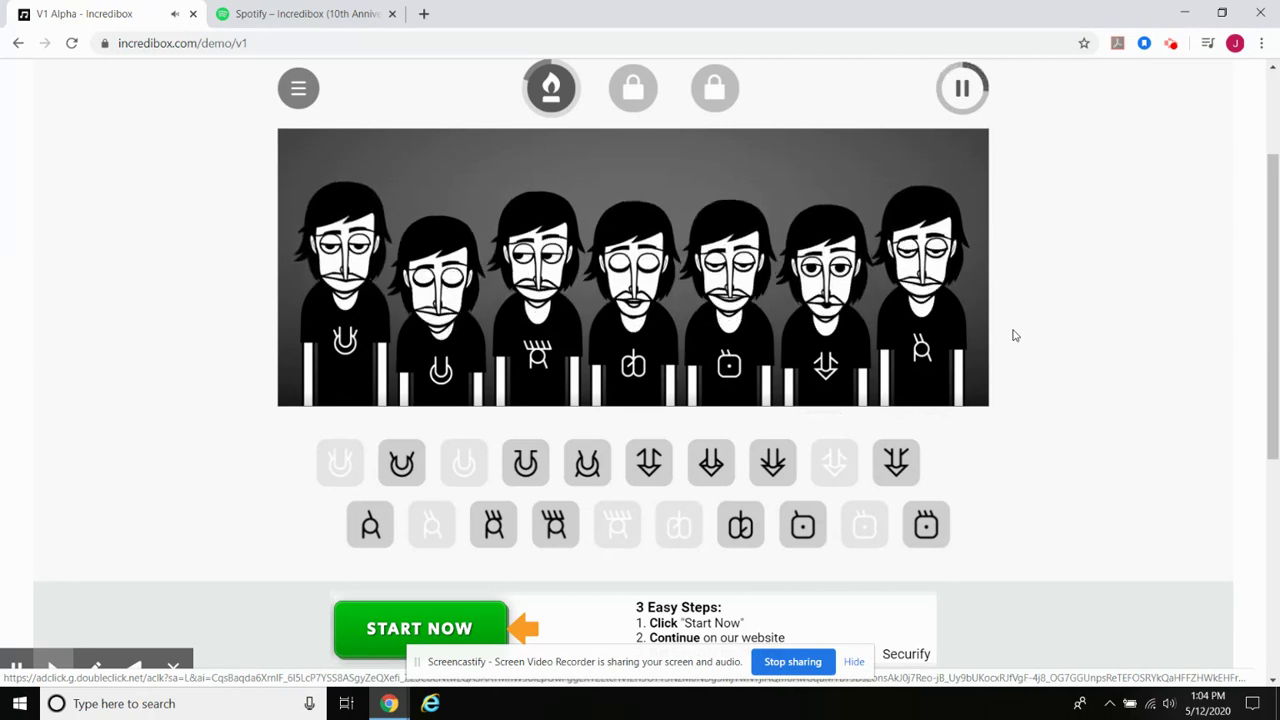
# - Use the top-right pause button to stop the seven-voice Alpha mix
pyautogui.scroll(1, 1048, 331)
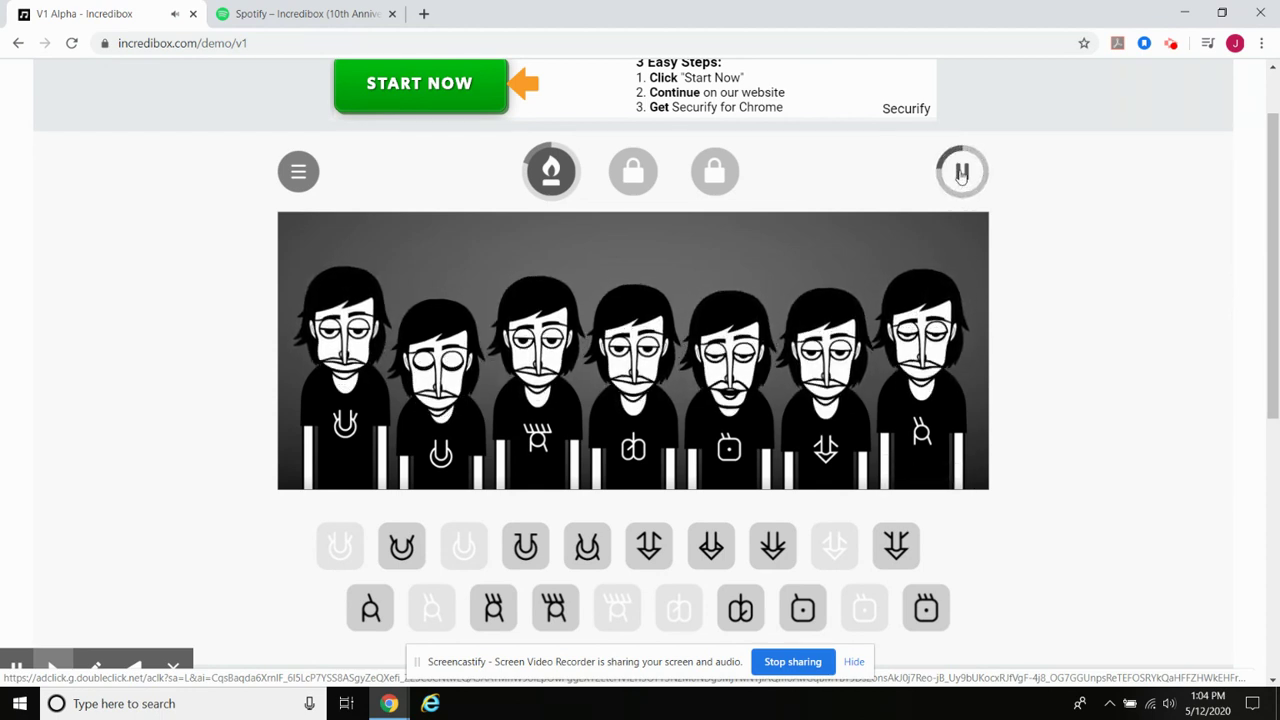
pyautogui.click(962, 174)
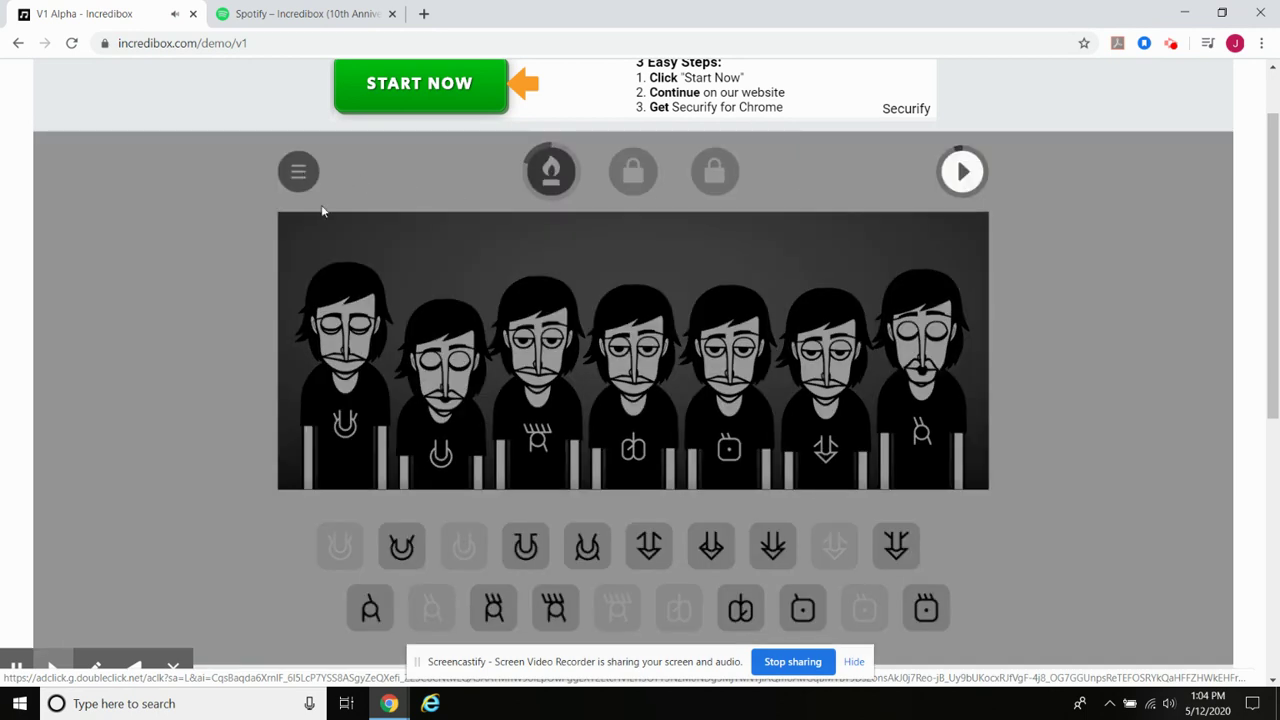
pyautogui.scroll(-1, 460, 410)
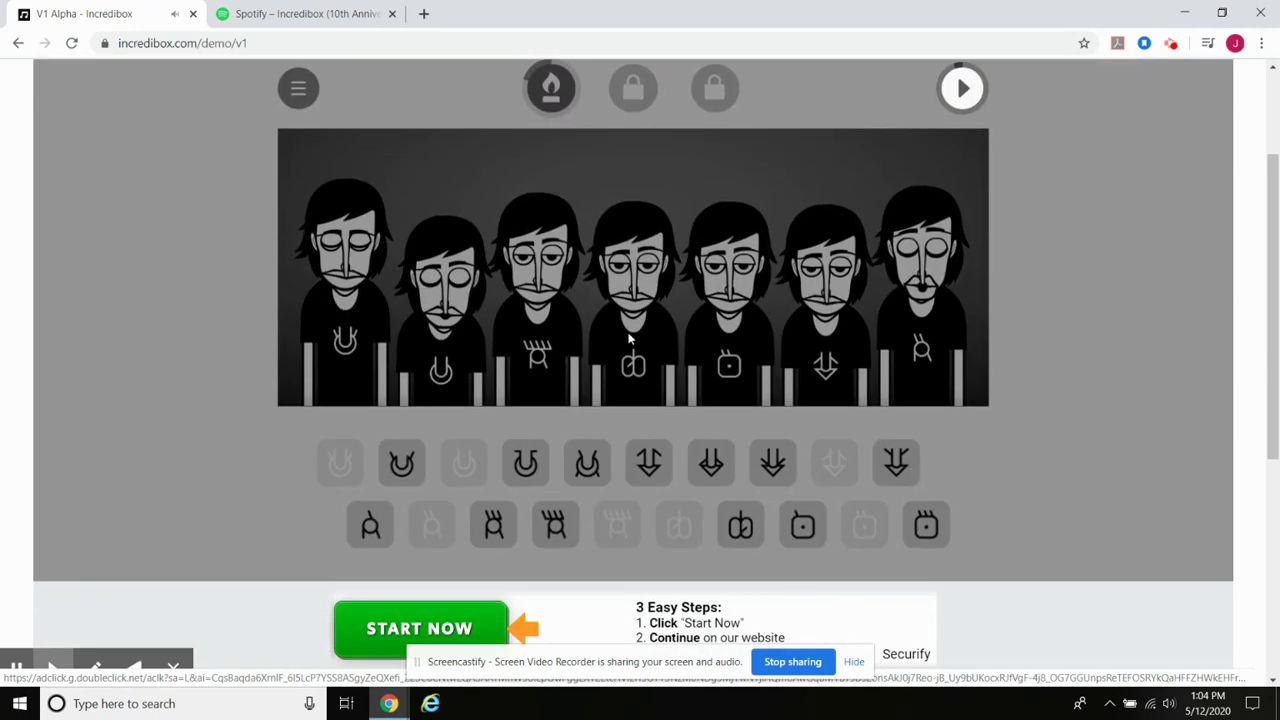
pyautogui.scroll(1, 286, 193)
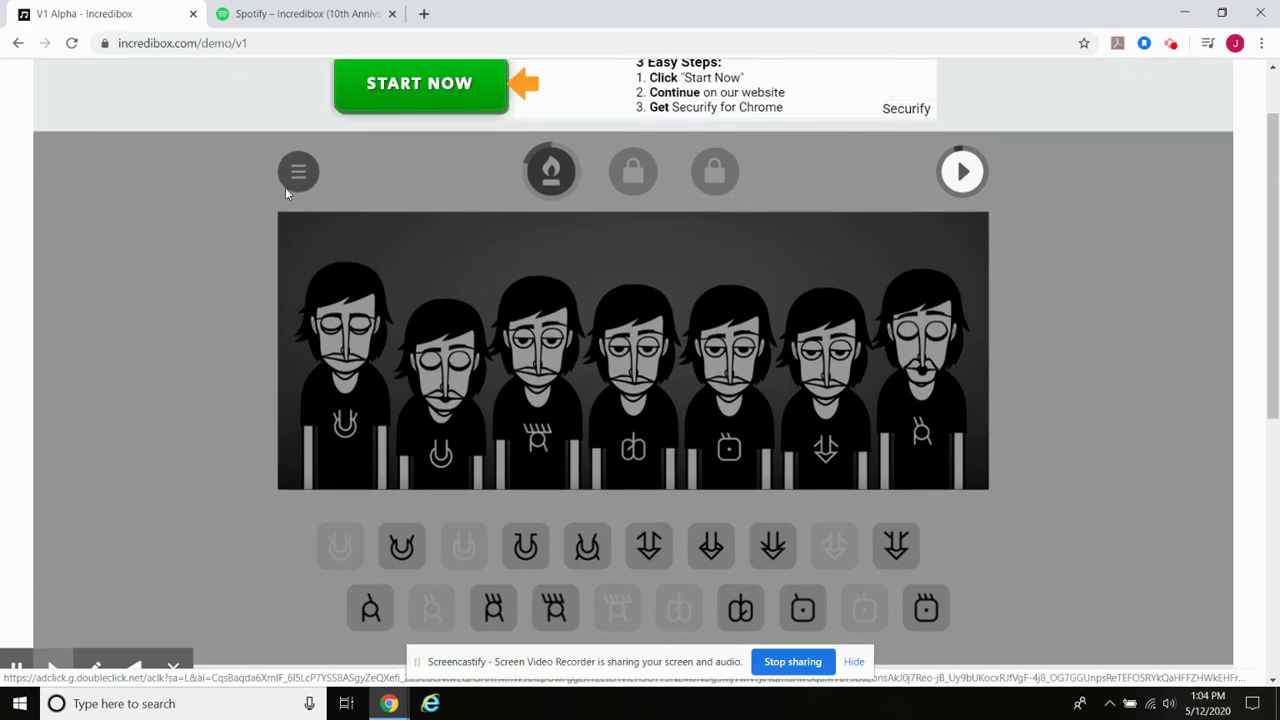
# - Open the versions panel, try an app-only version, and close its App exclusivity popup
pyautogui.click(310, 173)
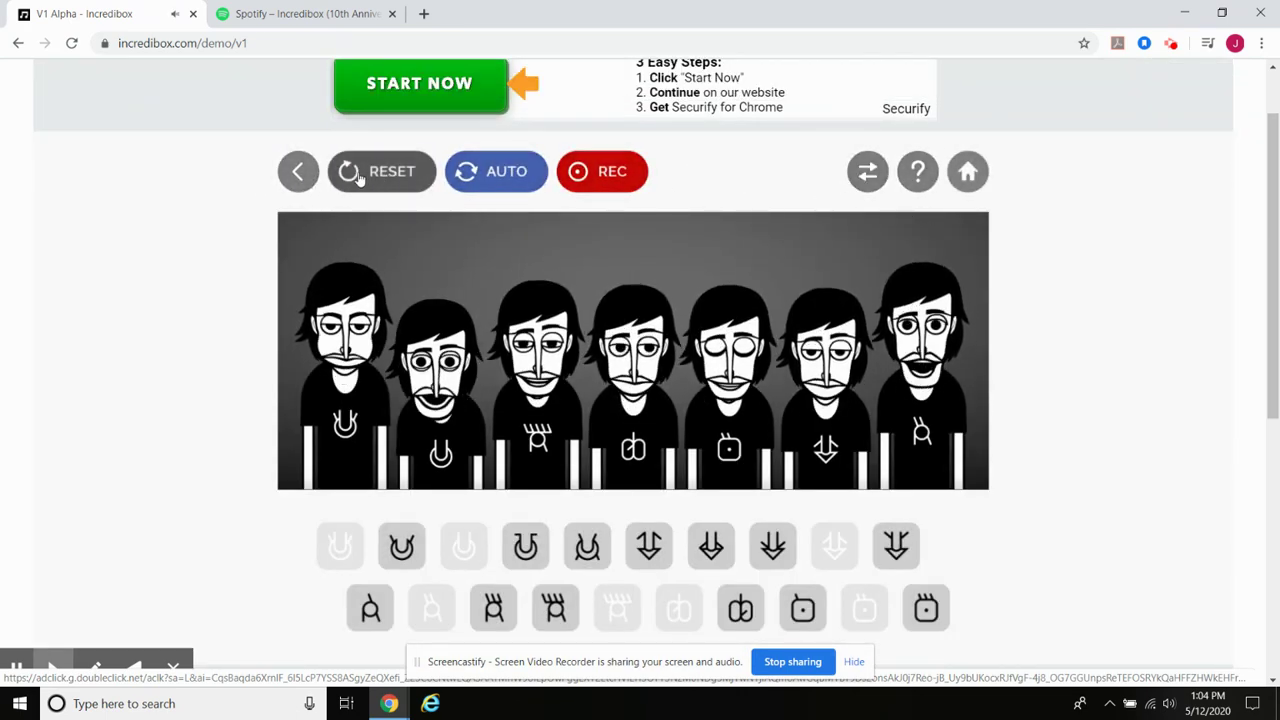
pyautogui.click(868, 174)
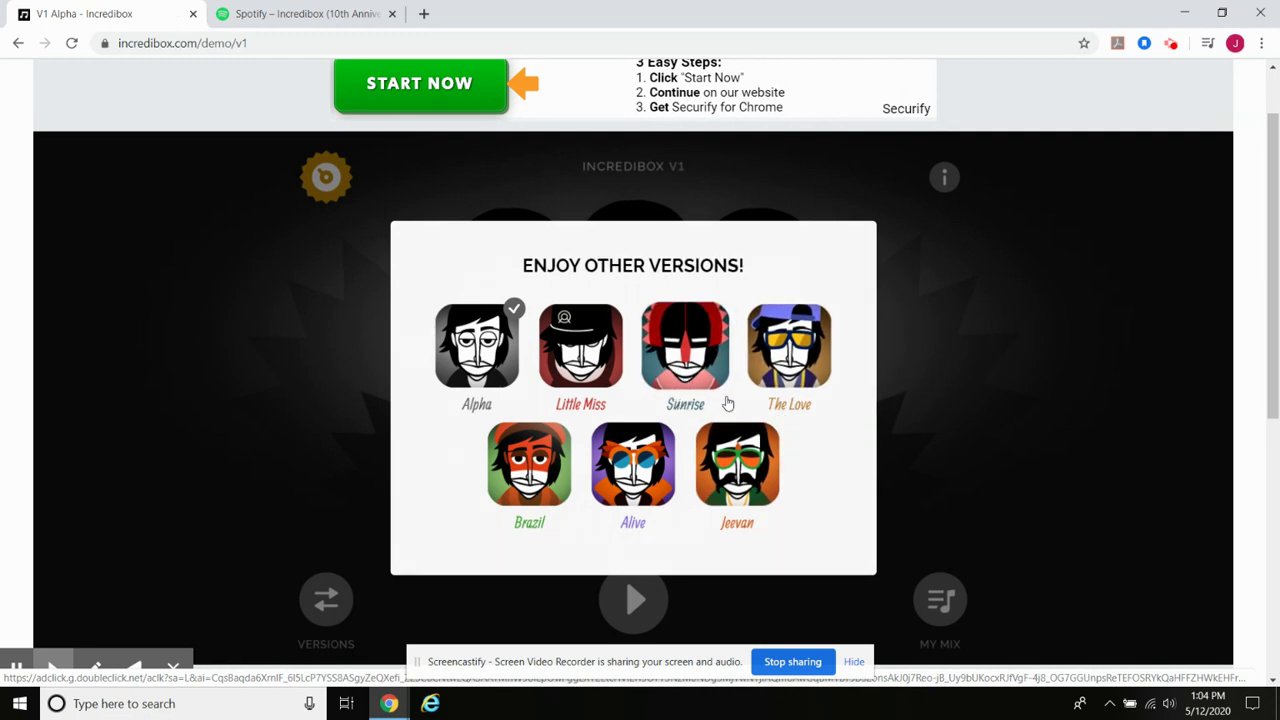
pyautogui.click(529, 464)
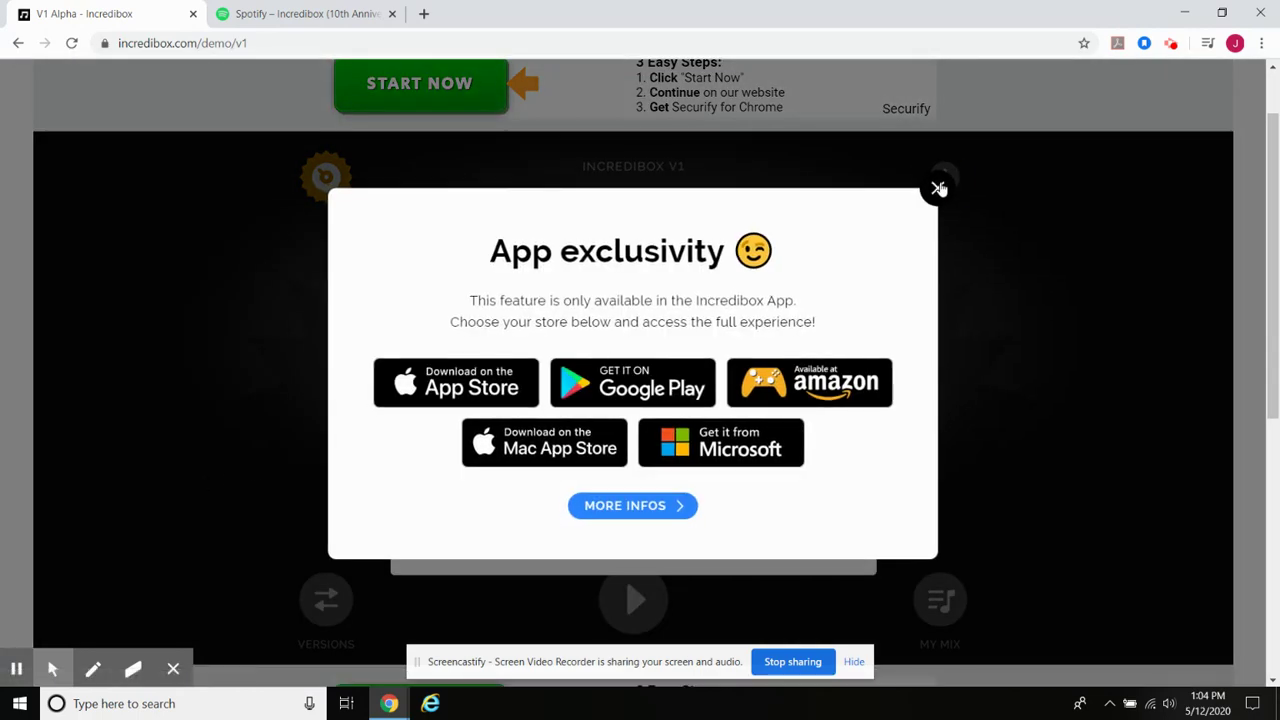
pyautogui.click(938, 189)
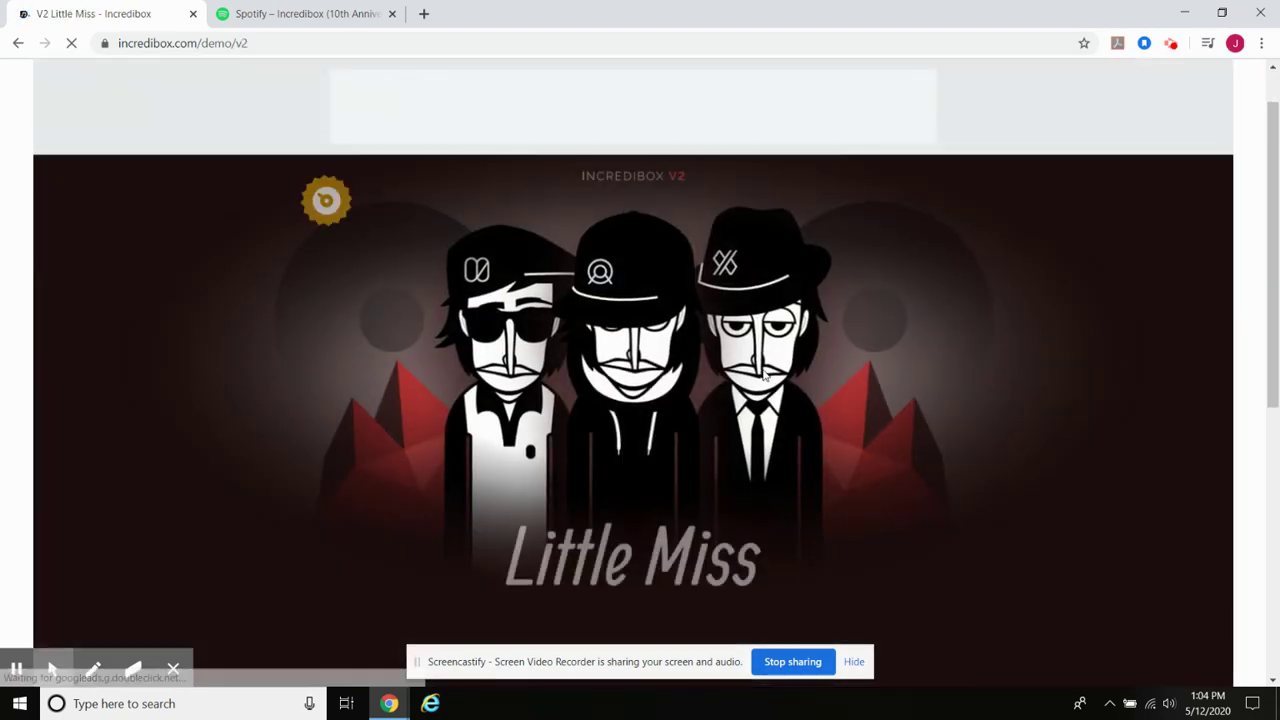
# - Scroll to the Little Miss title screen and press its red play button
pyautogui.scroll(-2, 757, 400)
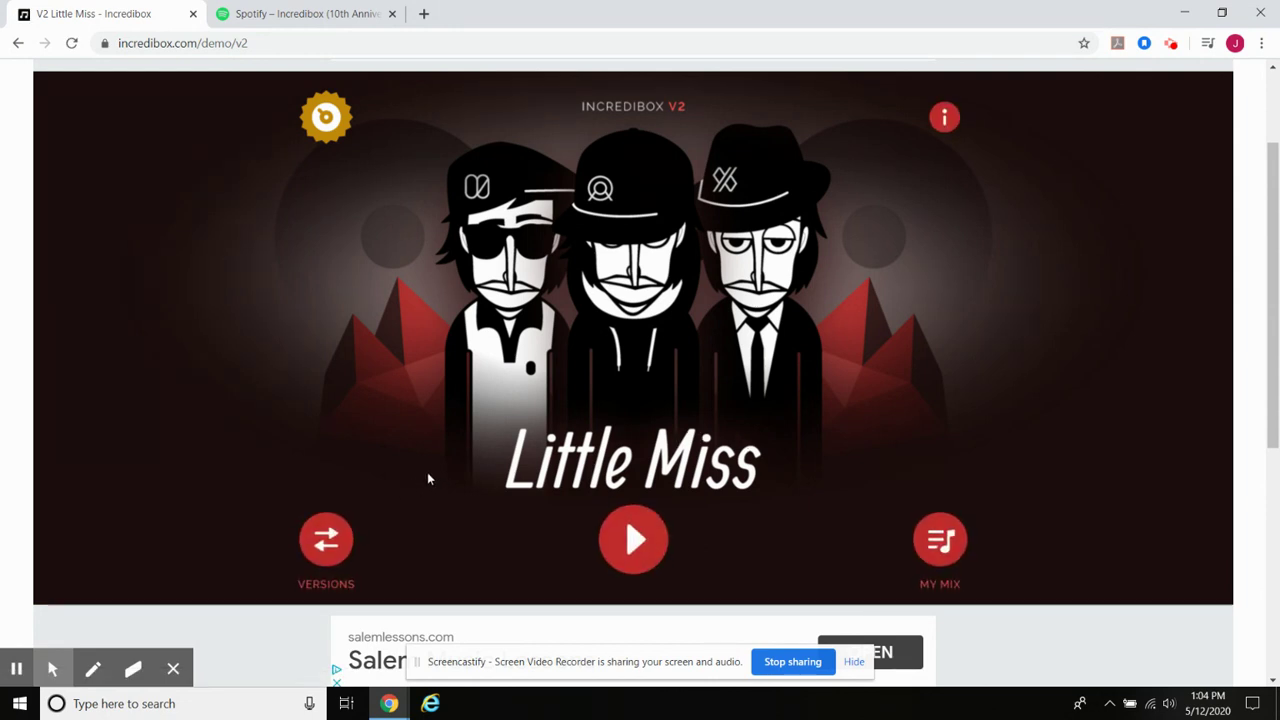
pyautogui.click(634, 540)
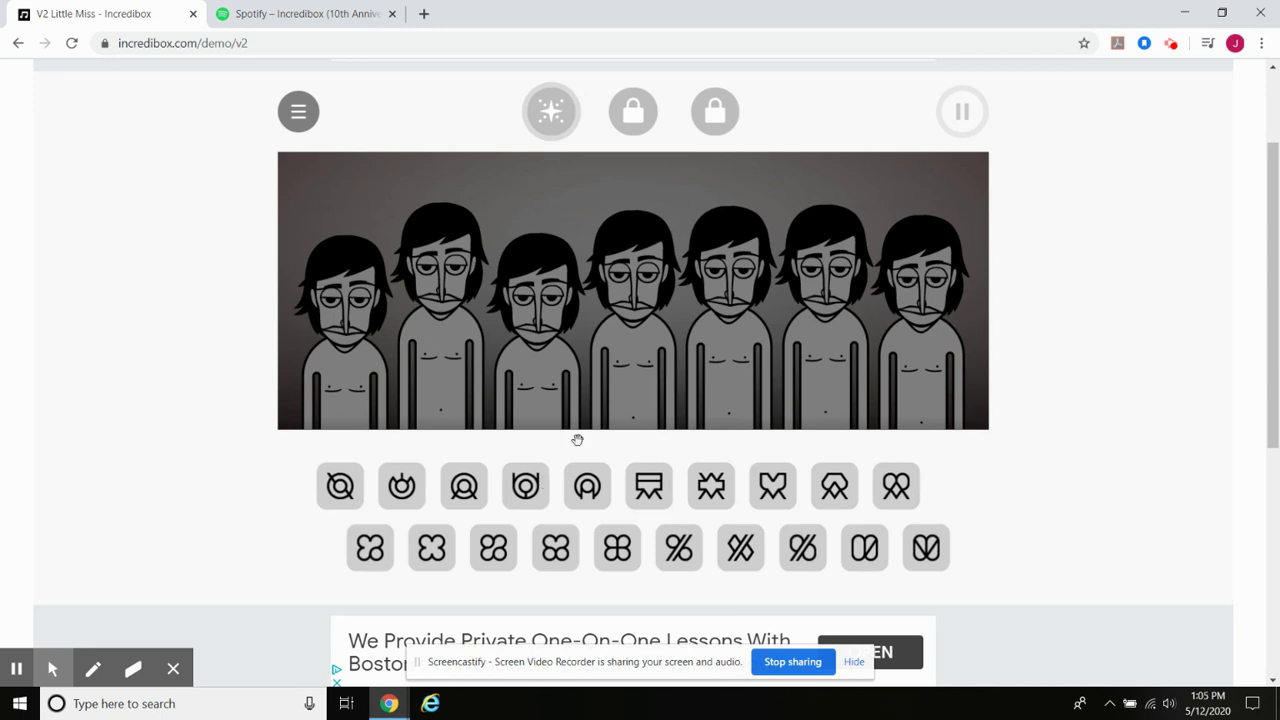
# - Drag a sound onto each of the seven Little Miss characters, then pause the mix
pyautogui.moveTo(342, 497); pyautogui.dragTo(346, 330)
pyautogui.moveTo(401, 486); pyautogui.dragTo(440, 300)
pyautogui.moveTo(480, 485); pyautogui.dragTo(532, 330)
pyautogui.moveTo(617, 548); pyautogui.dragTo(633, 300)
pyautogui.moveTo(810, 550); pyautogui.dragTo(757, 366)
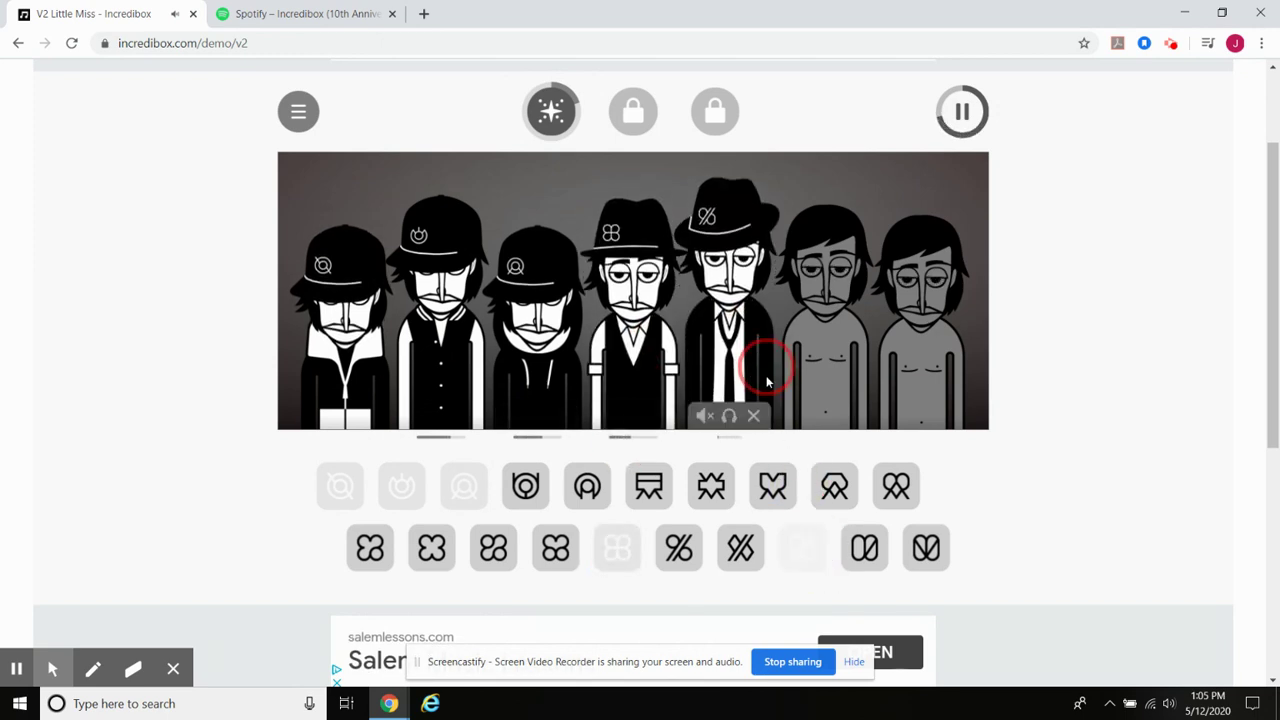
pyautogui.moveTo(926, 548); pyautogui.dragTo(920, 414)
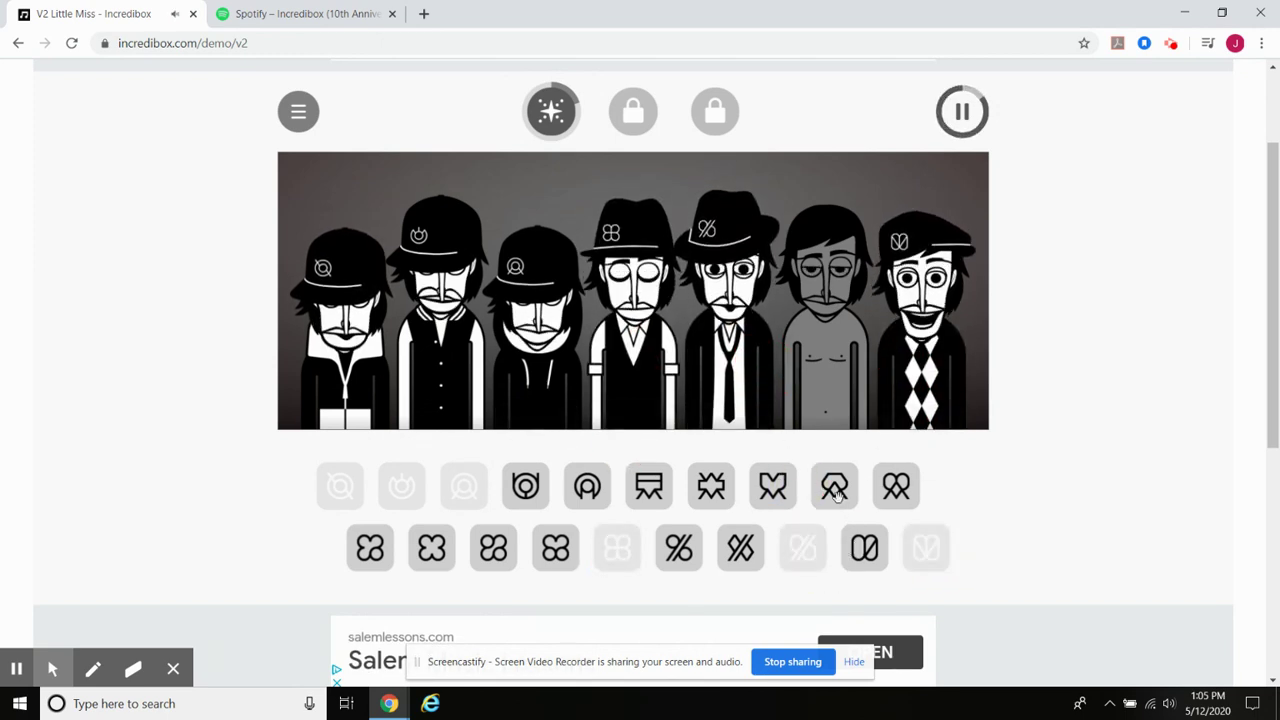
pyautogui.moveTo(834, 486); pyautogui.dragTo(826, 320)
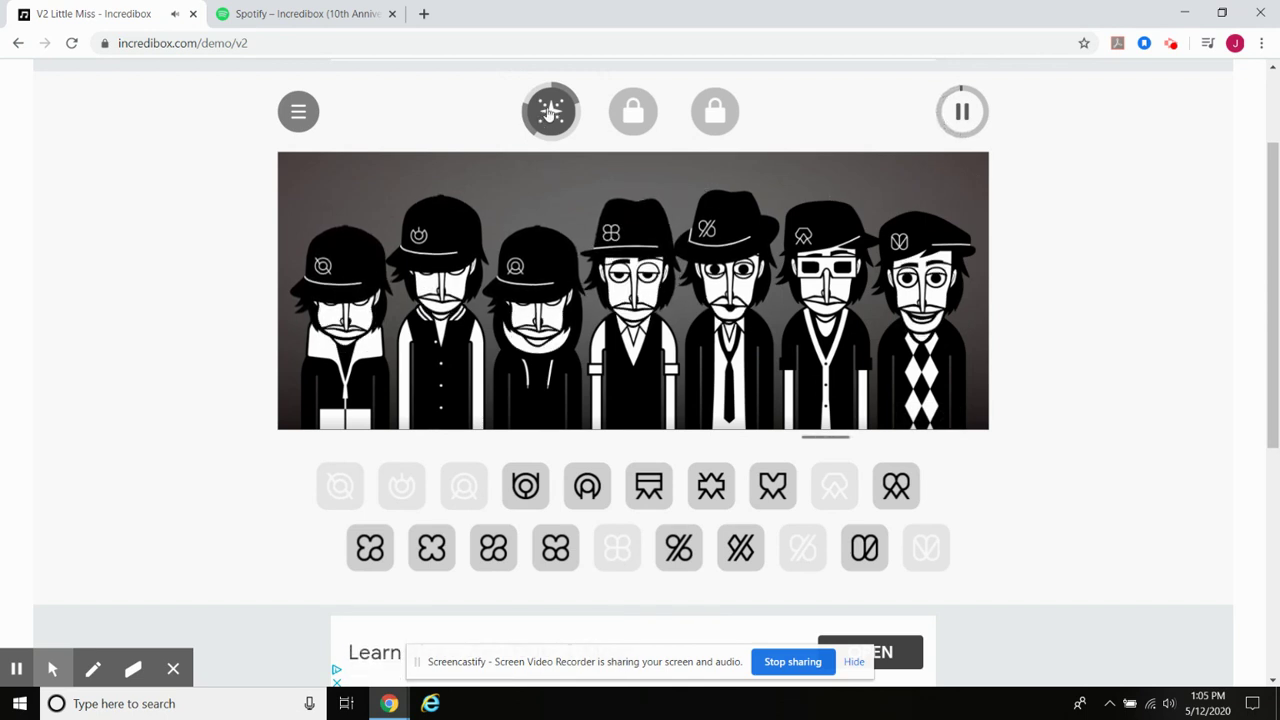
pyautogui.click(960, 110)
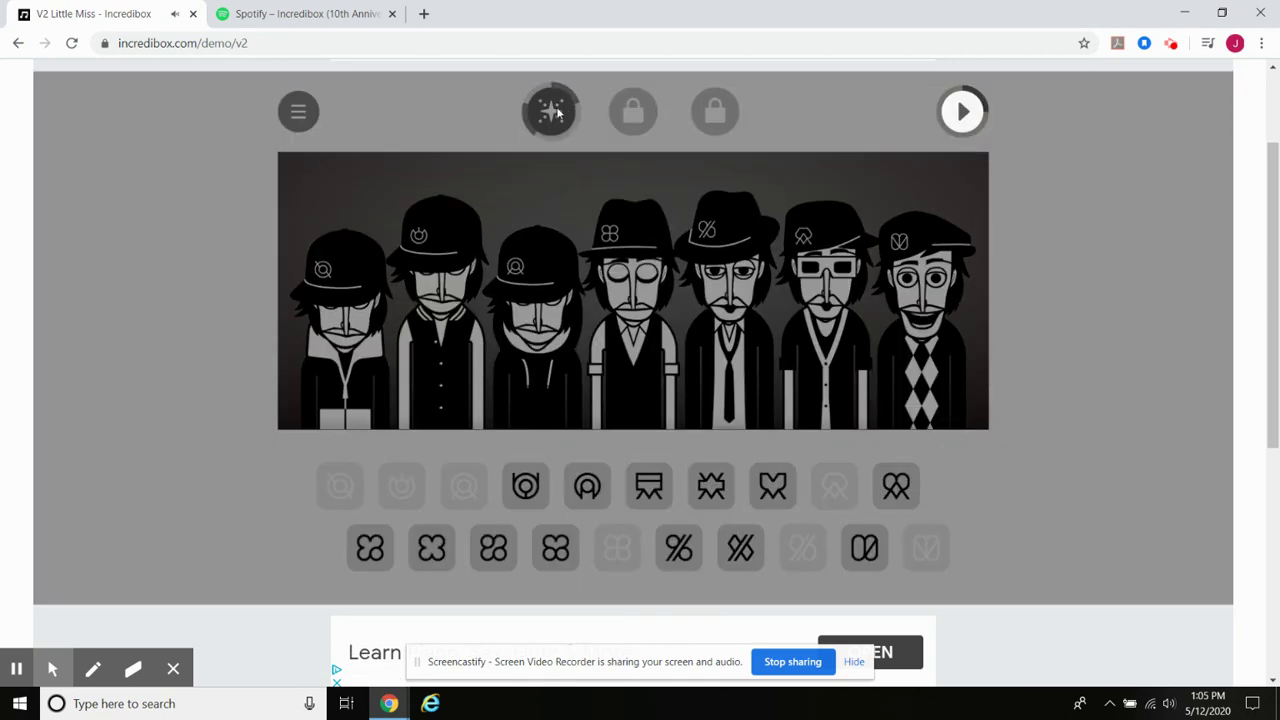
# - Resume the mix and play the star bonus clip, then stop it to bring the characters back
pyautogui.click(962, 112)
pyautogui.click(551, 114)
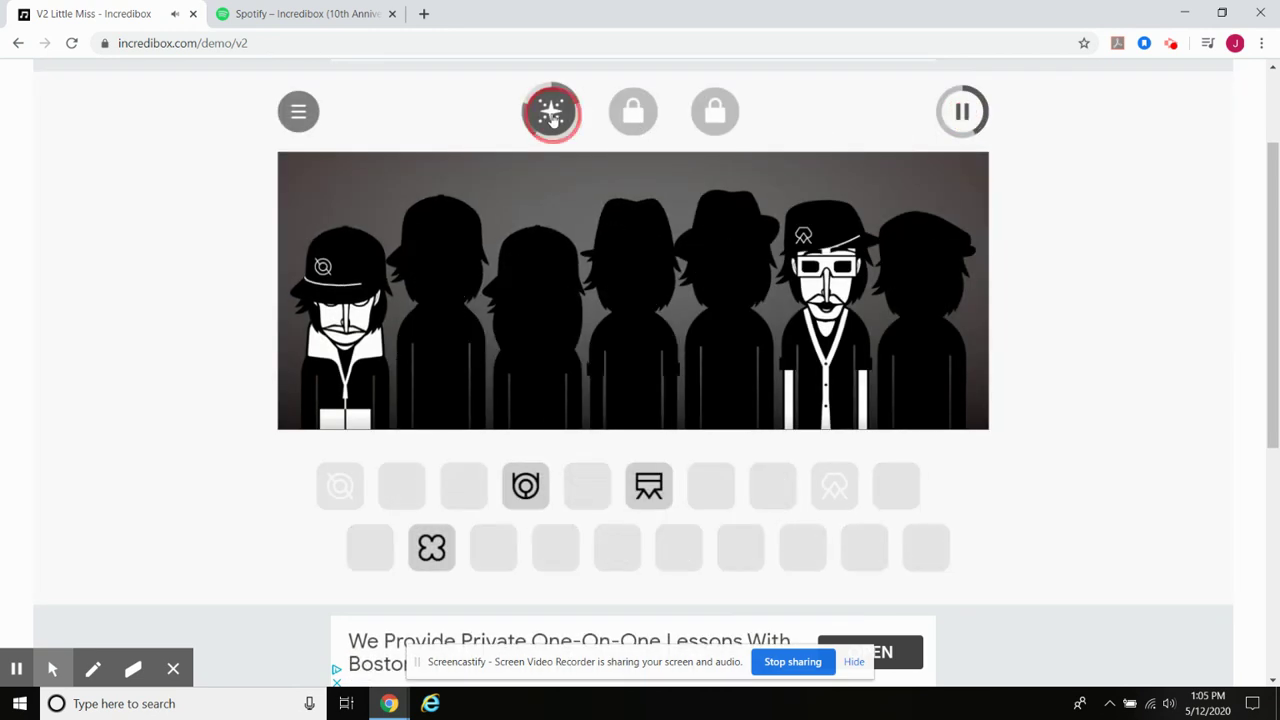
pyautogui.click(549, 112)
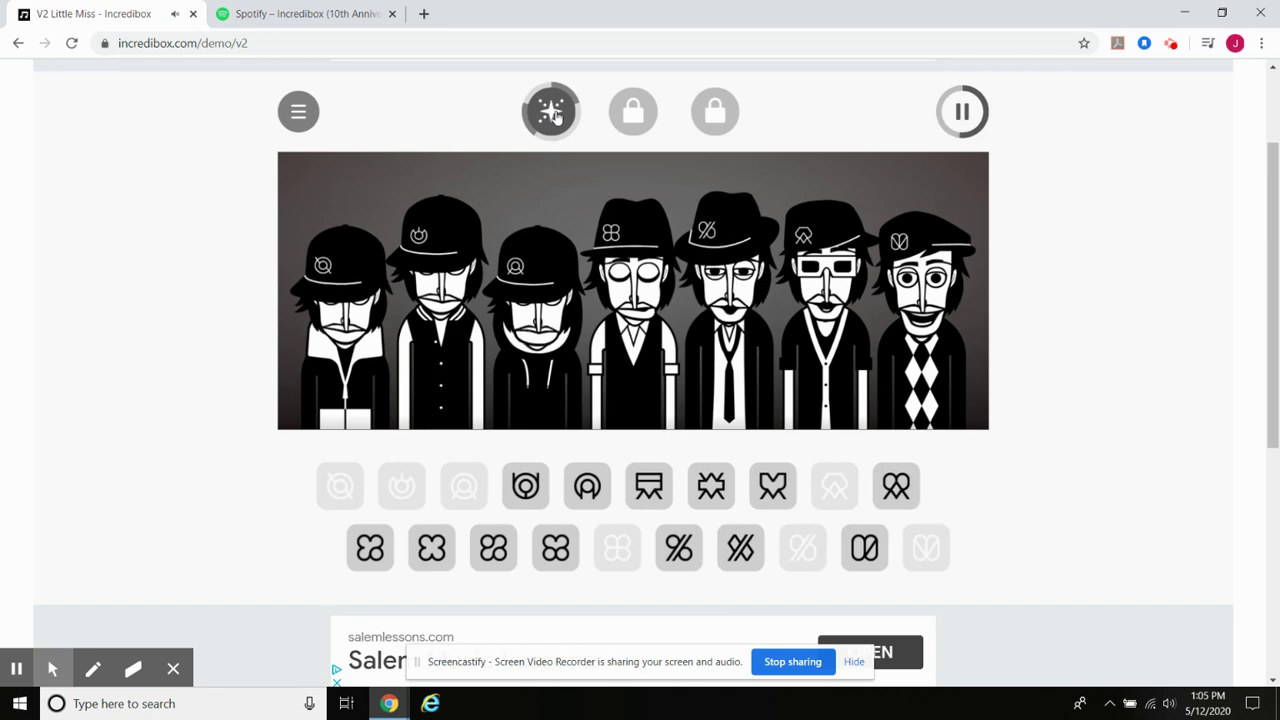
pyautogui.click(553, 113)
pyautogui.click(553, 113)
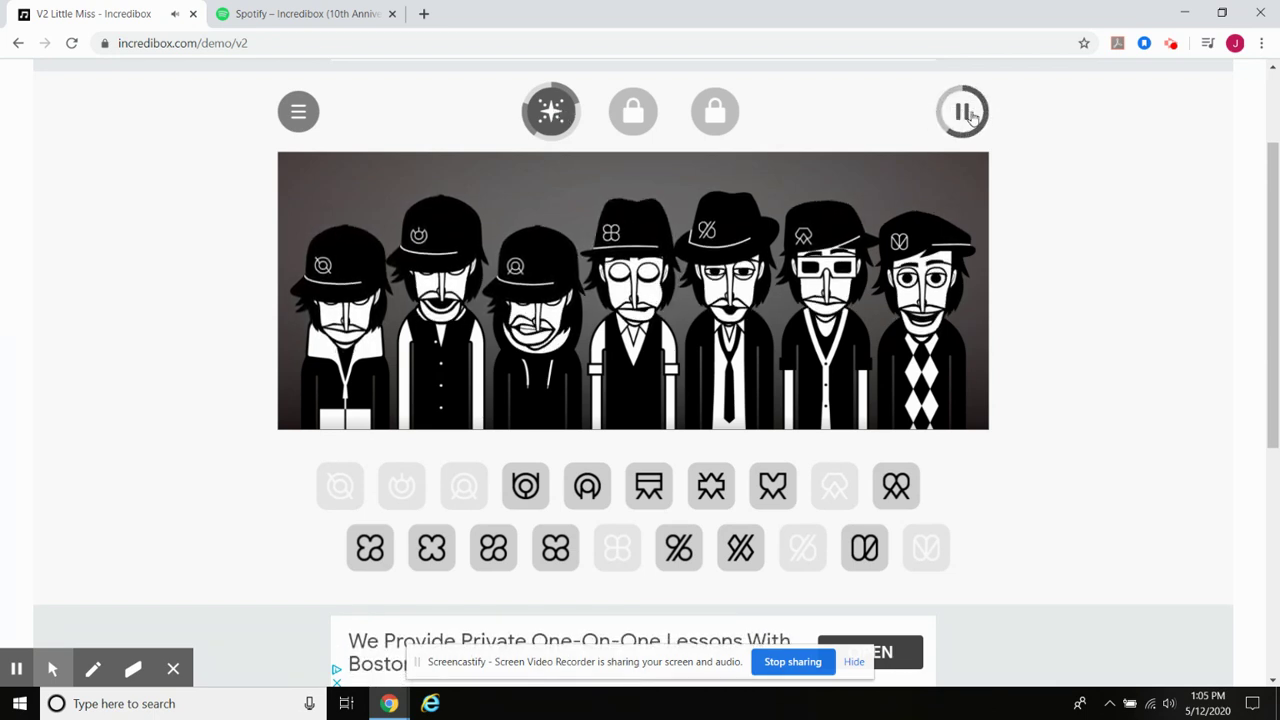
# - Pause, resume with the bonus again, then reset the mix from the demo options
pyautogui.click(970, 114)
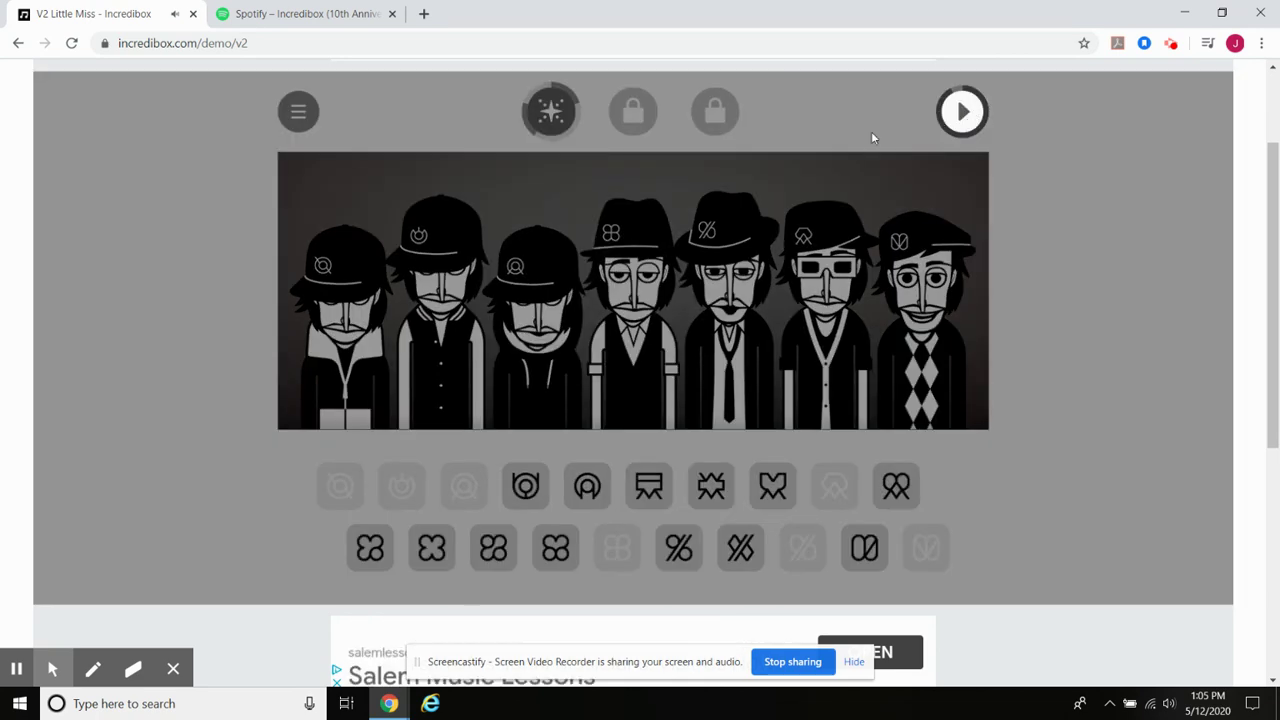
pyautogui.click(549, 115)
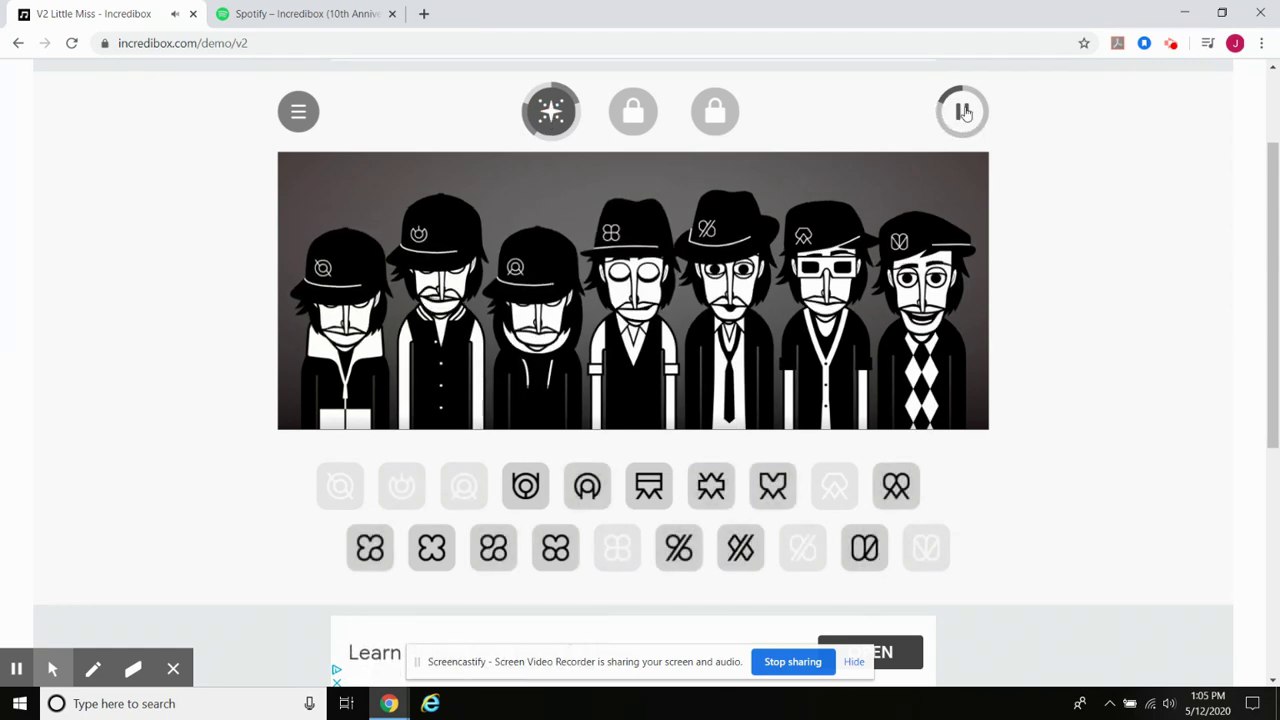
pyautogui.click(963, 112)
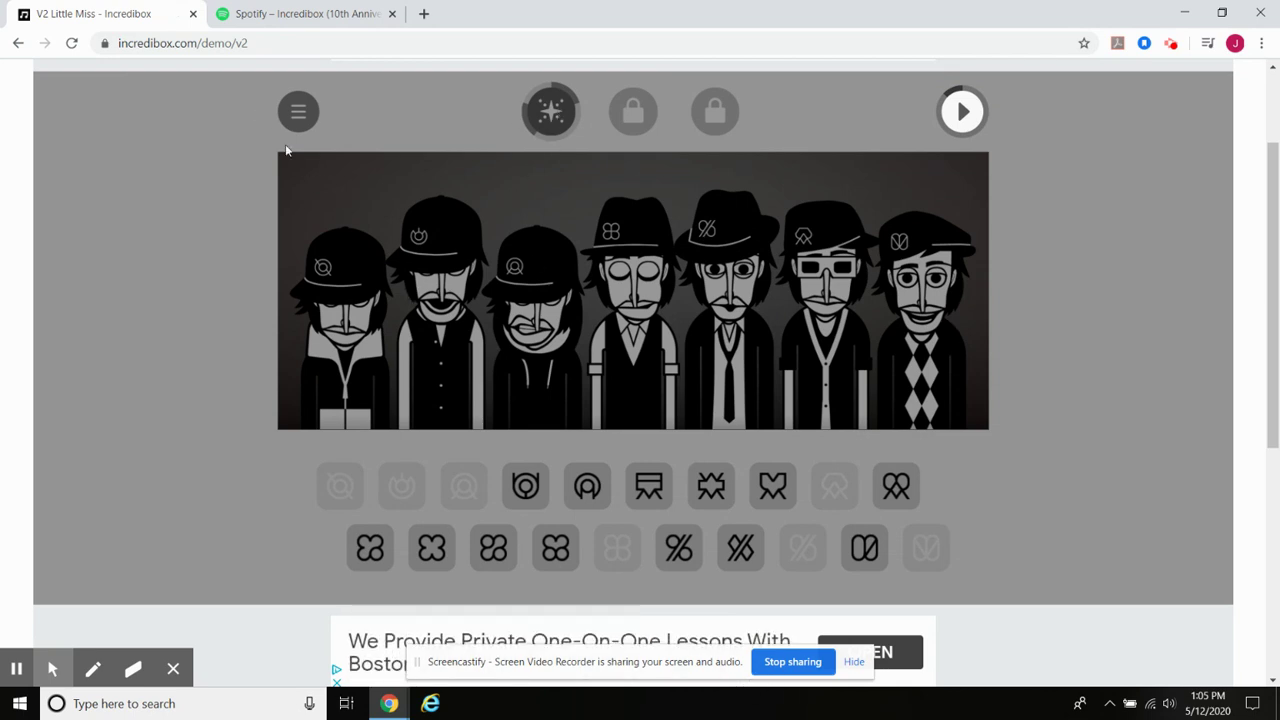
pyautogui.click(303, 119)
pyautogui.click(299, 114)
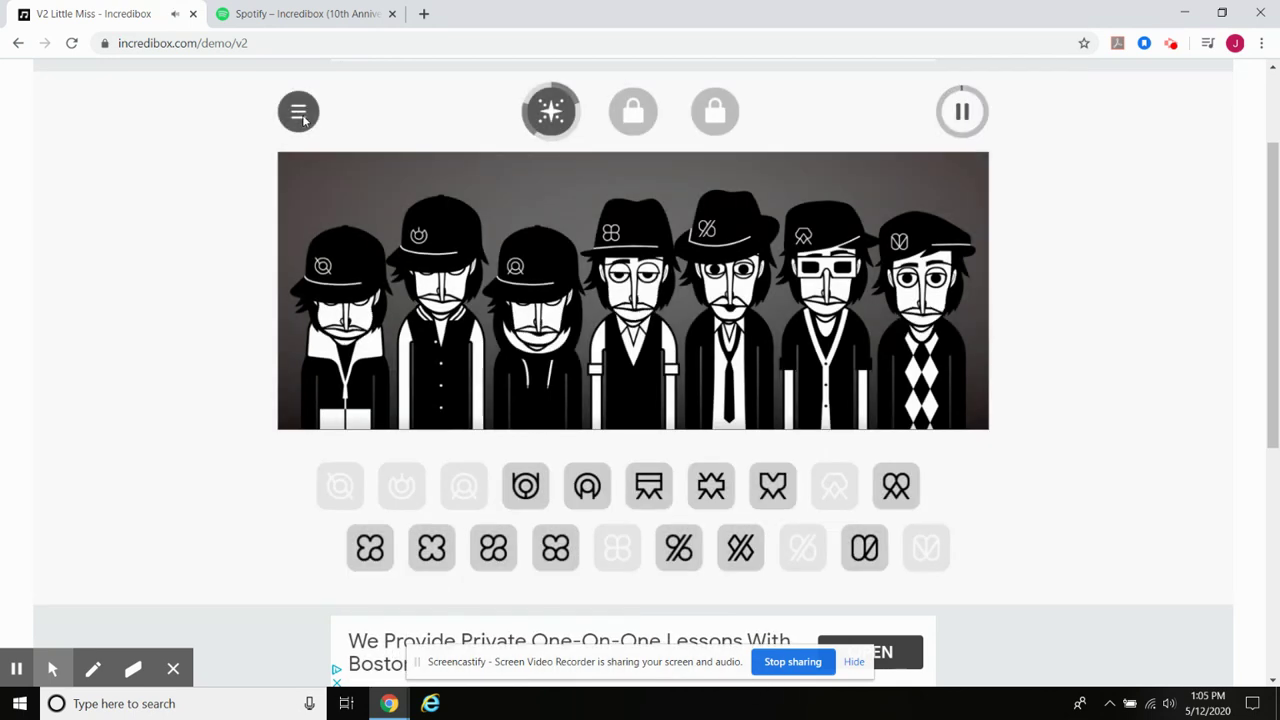
pyautogui.click(386, 120)
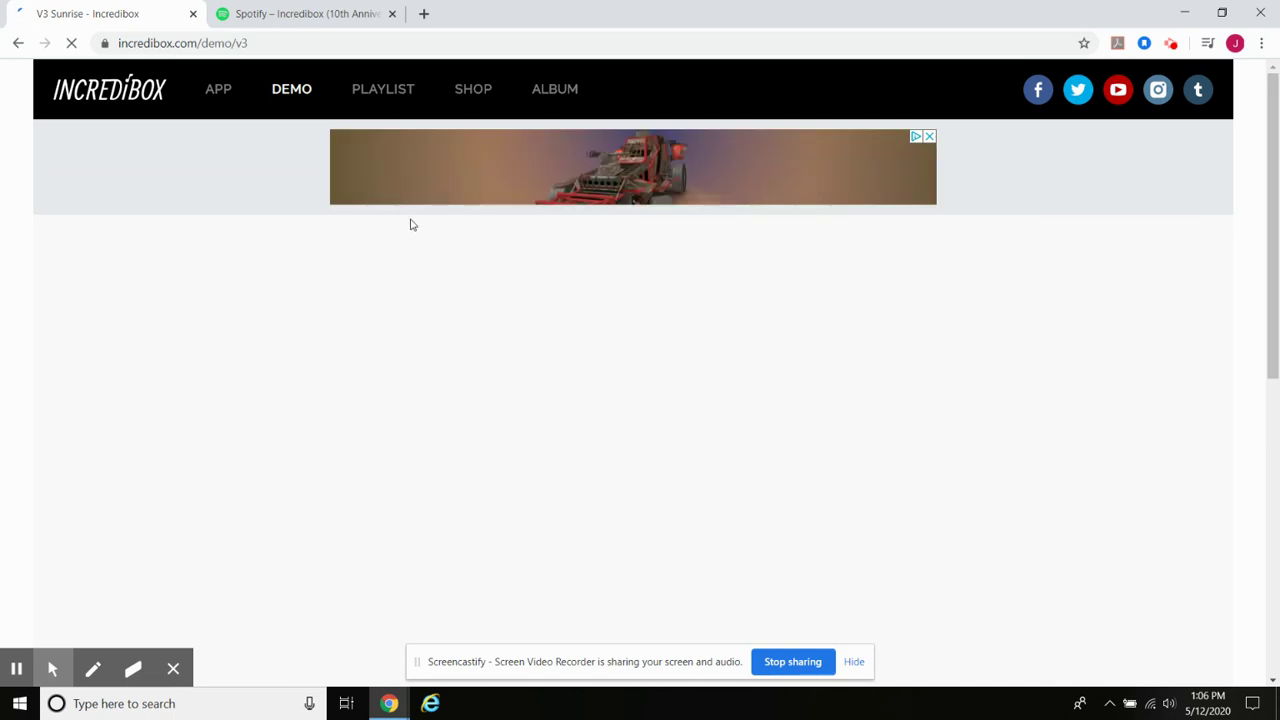
# - Scroll down to the Sunrise title screen, then switch to the Incredibox album tab in Spotify
pyautogui.scroll(-2, 500, 350)
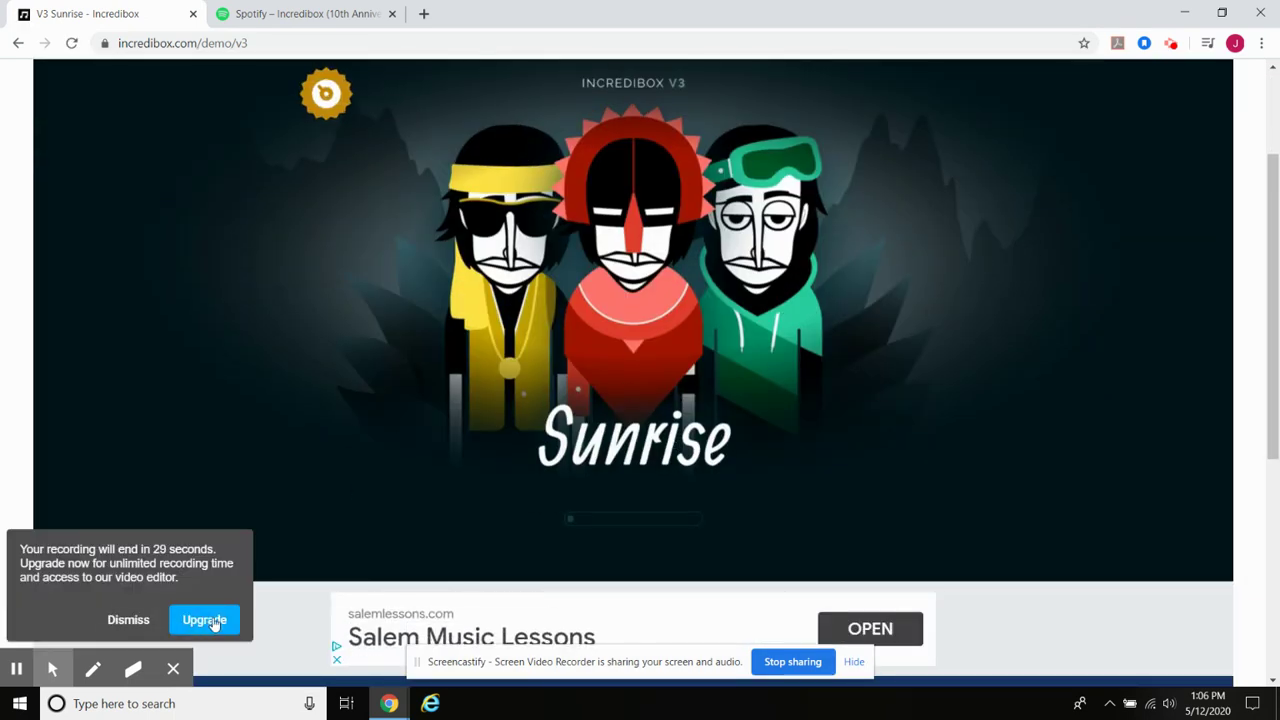
pyautogui.moveTo(386, 706)
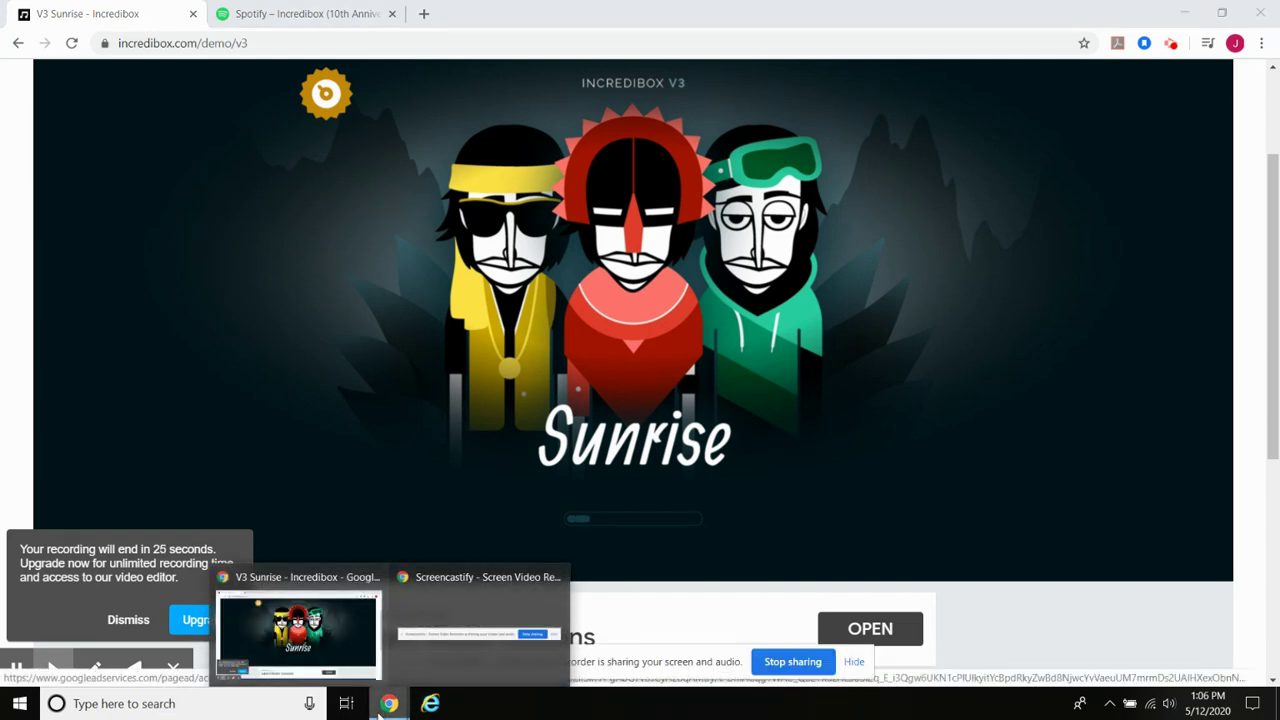
pyautogui.click(342, 20)
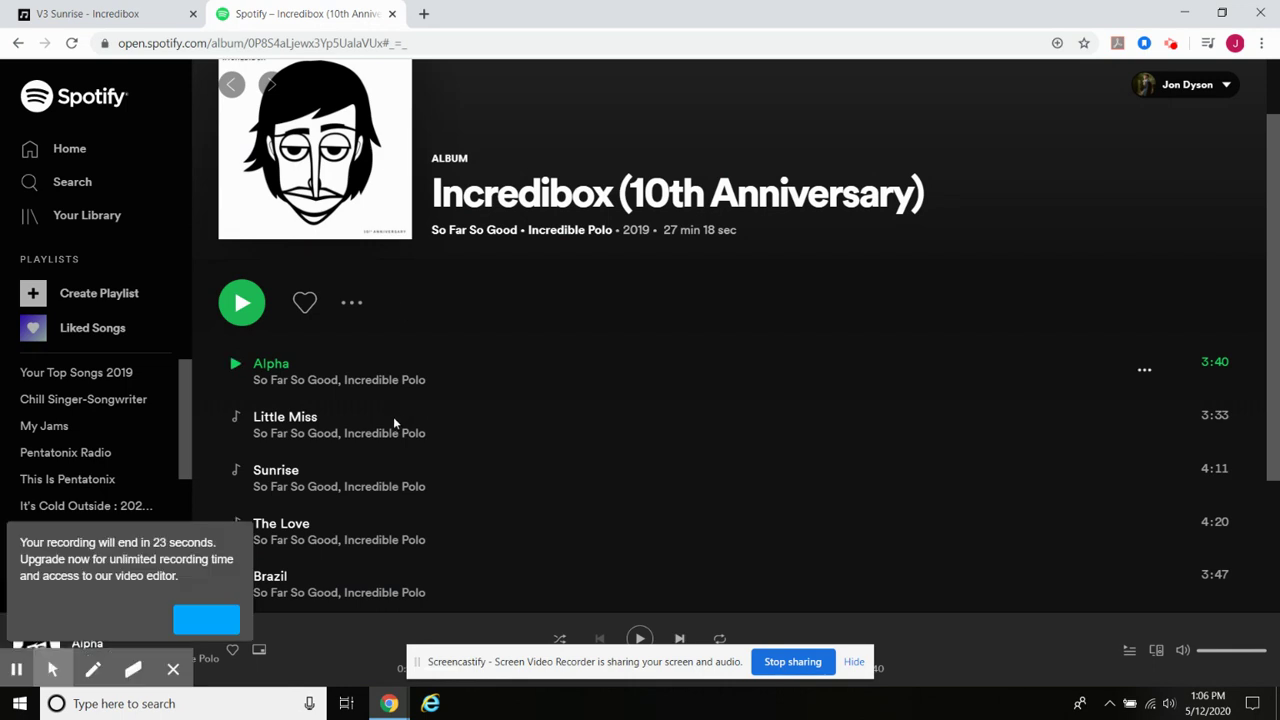